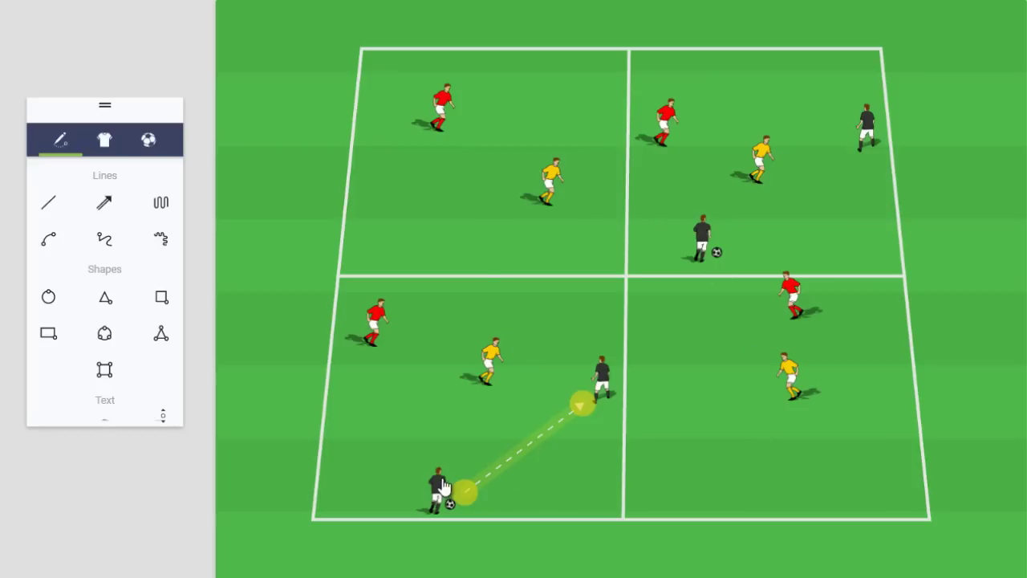
Select the bottom black player, then each of the four yellow players in turn
{"action": "left_click", "coordinate": [446, 496]}
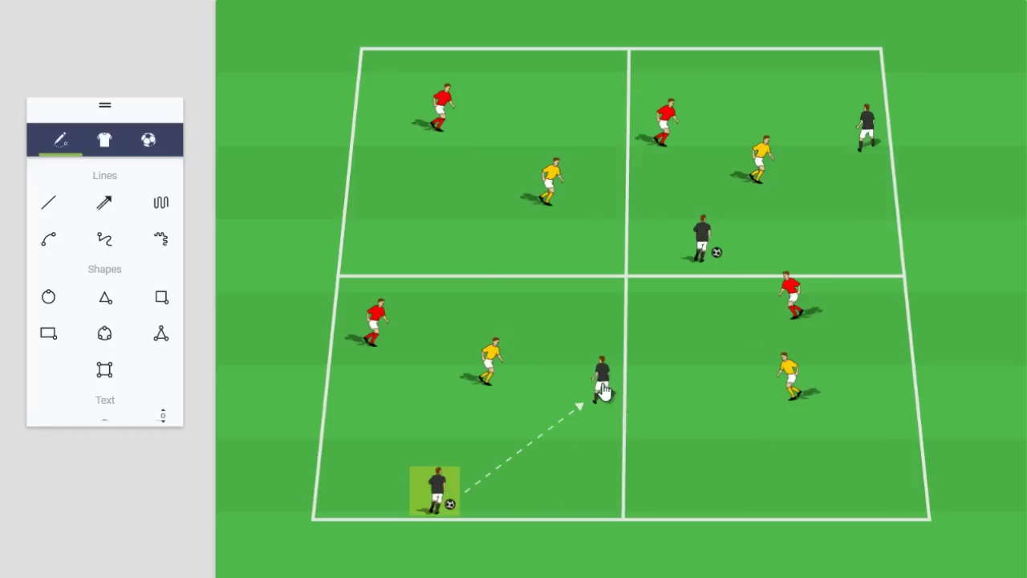
{"action": "left_click", "coordinate": [587, 412]}
{"action": "left_click", "coordinate": [489, 379]}
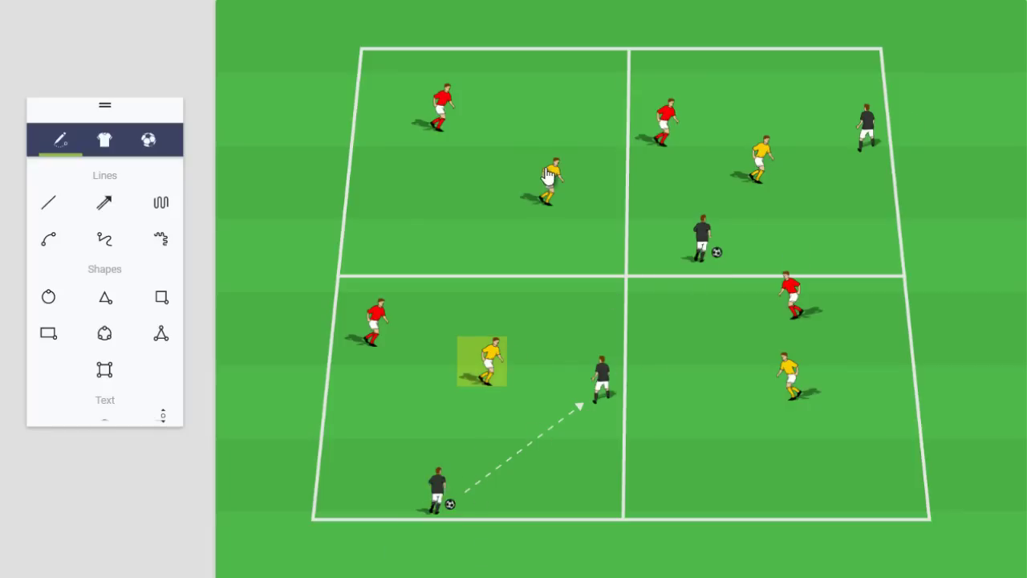
{"action": "left_click", "coordinate": [553, 180]}
{"action": "left_click", "coordinate": [760, 160]}
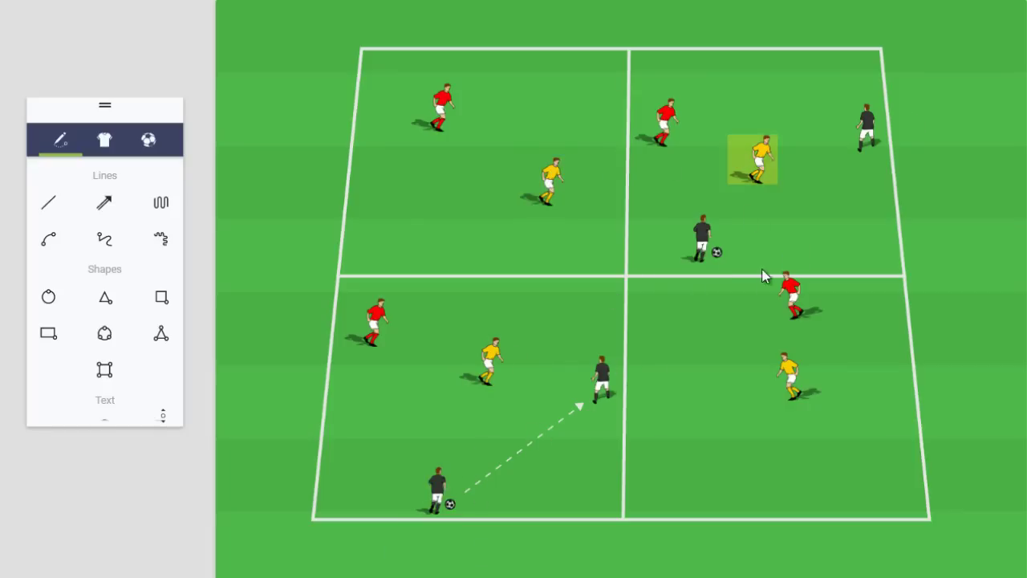
{"action": "left_click", "coordinate": [791, 385]}
Select the red players in the lower-right, lower-left, top-left and top-right squares
{"action": "left_click", "coordinate": [794, 299]}
{"action": "left_click", "coordinate": [380, 325]}
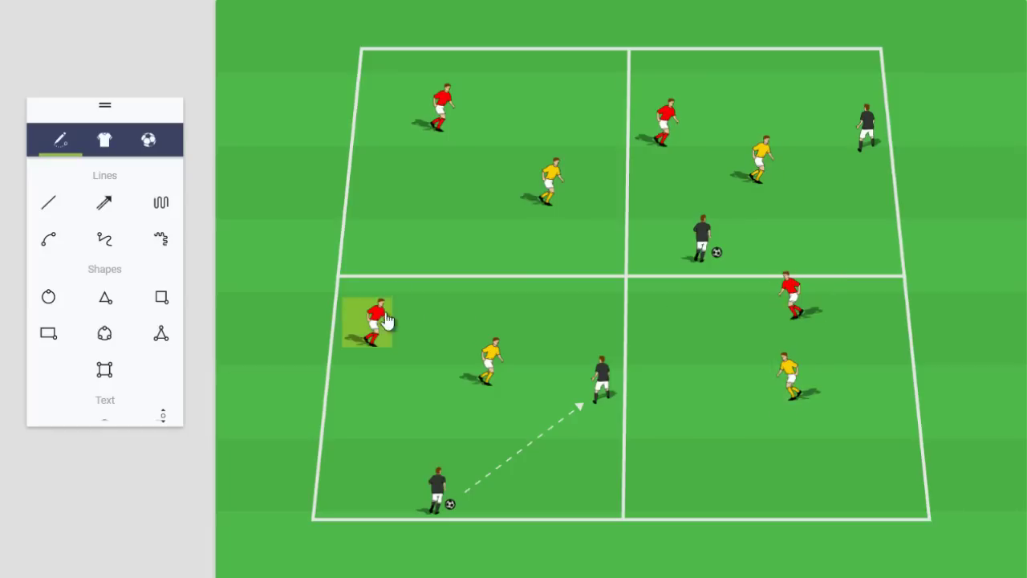
{"action": "left_click", "coordinate": [448, 107]}
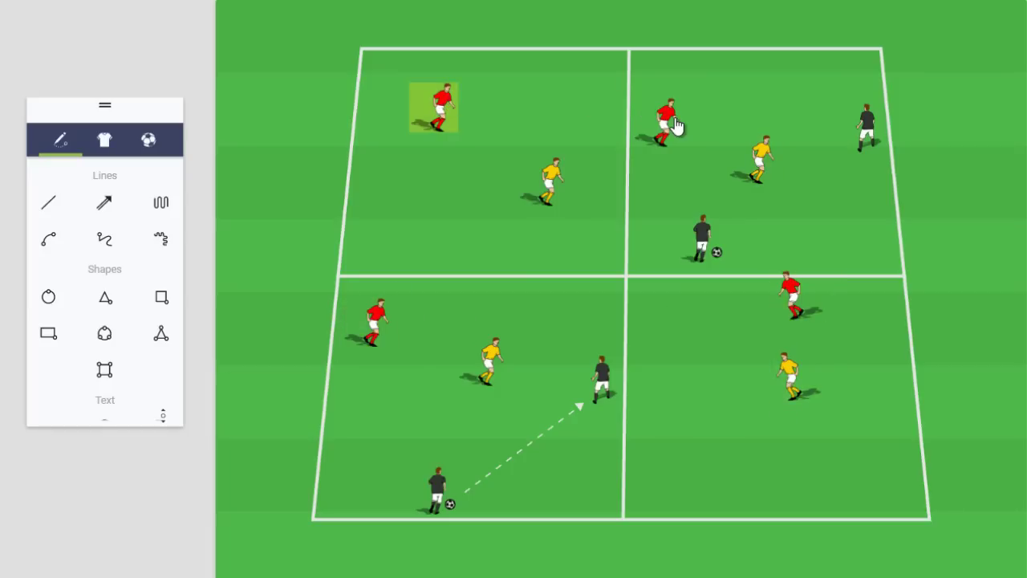
{"action": "left_click", "coordinate": [677, 125]}
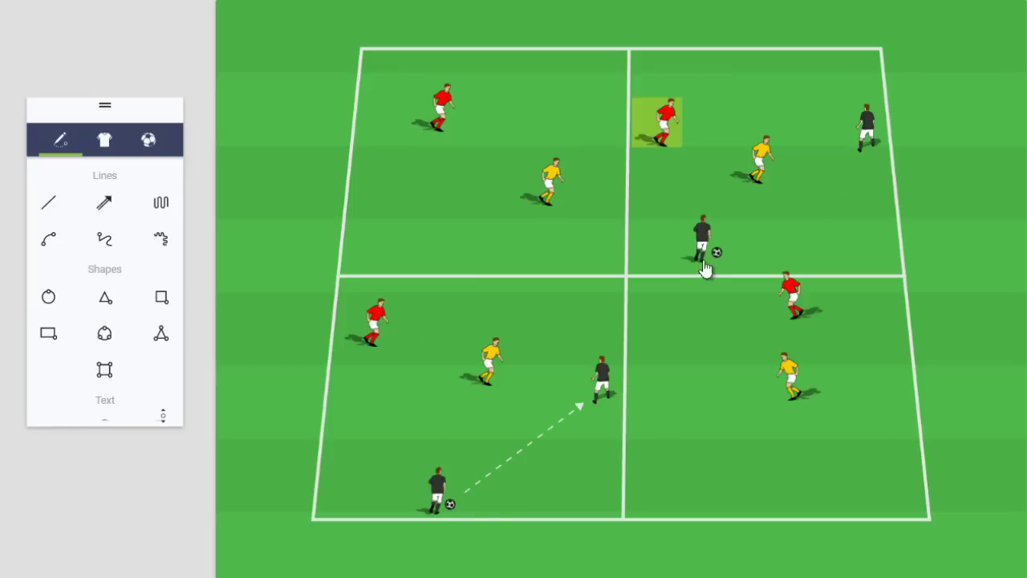
Nudge the balls to the feet of the top-right black player and the bottom black player
{"action": "mouse_move", "coordinate": [717, 254]}
{"action": "left_mouse_down"}
{"action": "mouse_move", "coordinate": [857, 196]}
{"action": "mouse_move", "coordinate": [859, 161]}
{"action": "mouse_move", "coordinate": [819, 200]}
{"action": "mouse_move", "coordinate": [712, 265]}
{"action": "left_mouse_up"}
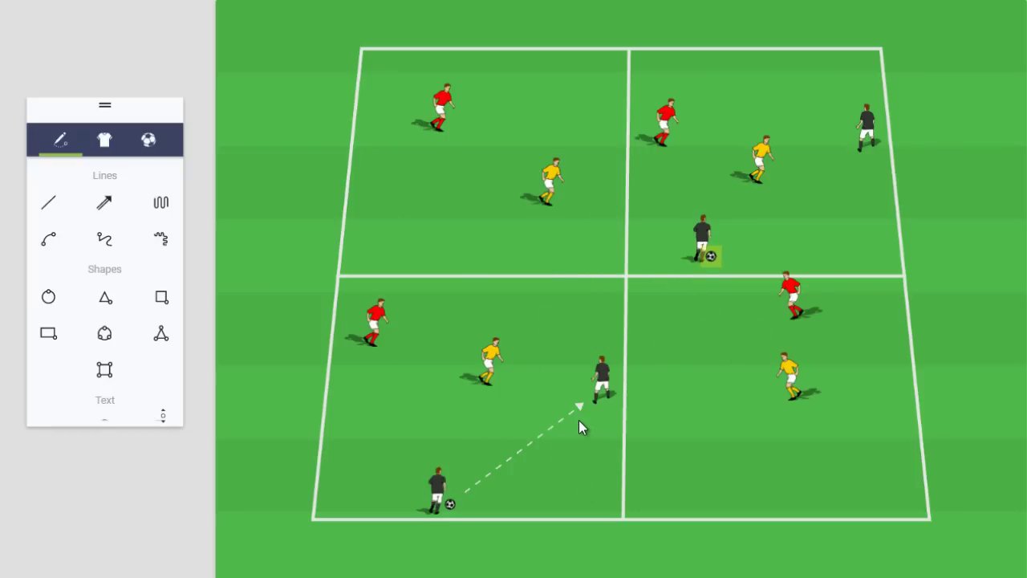
{"action": "left_click", "coordinate": [439, 500]}
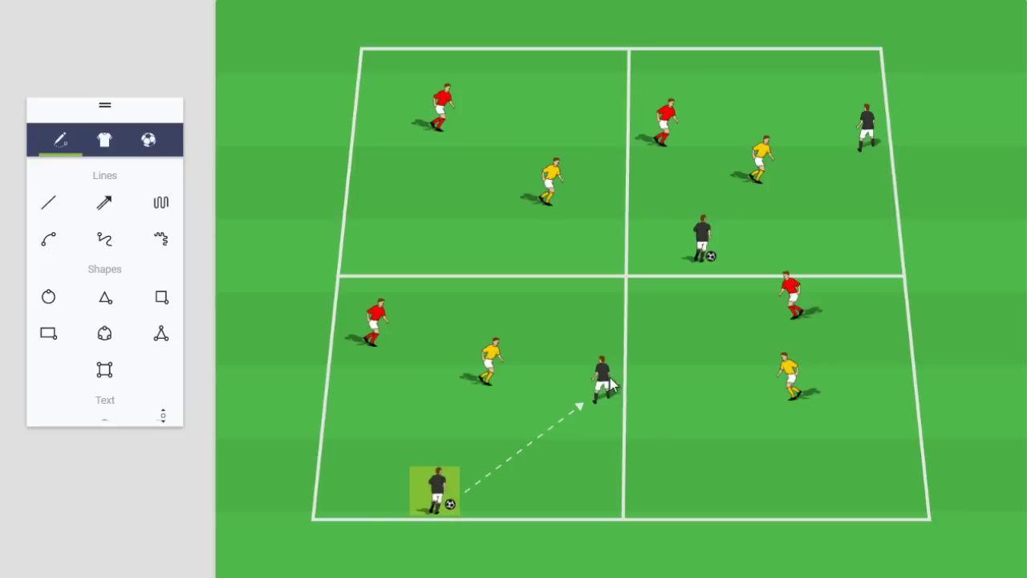
{"action": "left_click", "coordinate": [608, 386]}
{"action": "left_click", "coordinate": [451, 506]}
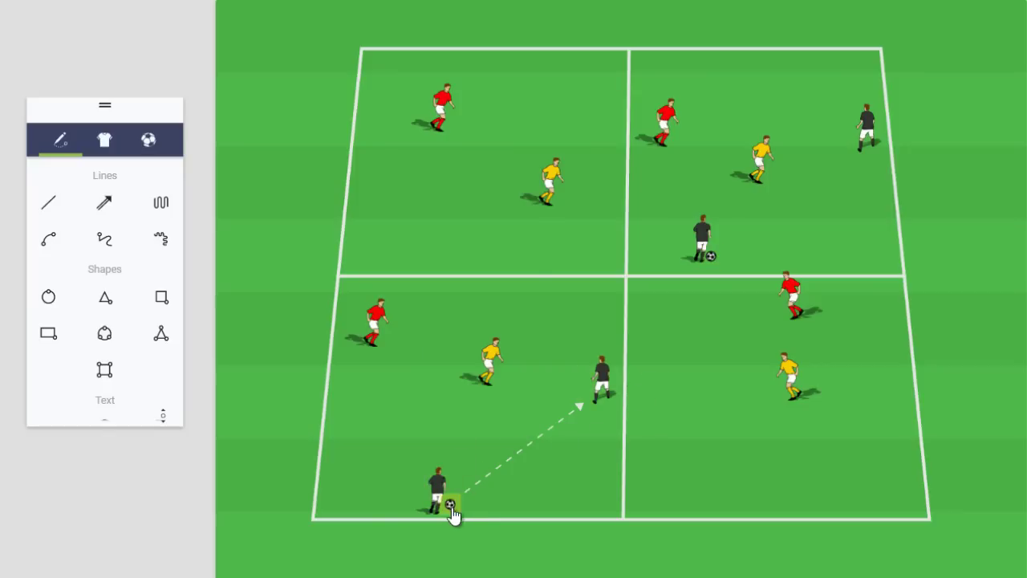
{"action": "mouse_move", "coordinate": [452, 507]}
{"action": "left_mouse_down"}
{"action": "mouse_move", "coordinate": [585, 396]}
{"action": "mouse_move", "coordinate": [388, 362]}
{"action": "mouse_move", "coordinate": [408, 387]}
{"action": "mouse_move", "coordinate": [454, 521]}
{"action": "left_mouse_up"}
Give the ball to the midline black player and aim the dashed pass at the top-left red player
{"action": "left_click_drag", "start_coordinate": [452, 514], "coordinate": [585, 401]}
{"action": "left_click_drag", "start_coordinate": [551, 436], "coordinate": [680, 328]}
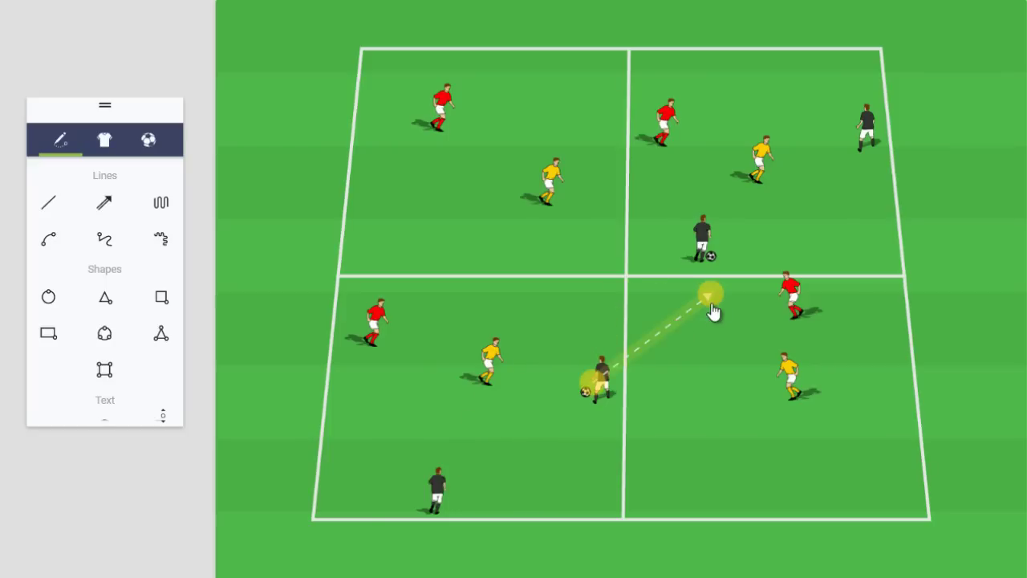
{"action": "left_click_drag", "start_coordinate": [709, 294], "coordinate": [447, 142]}
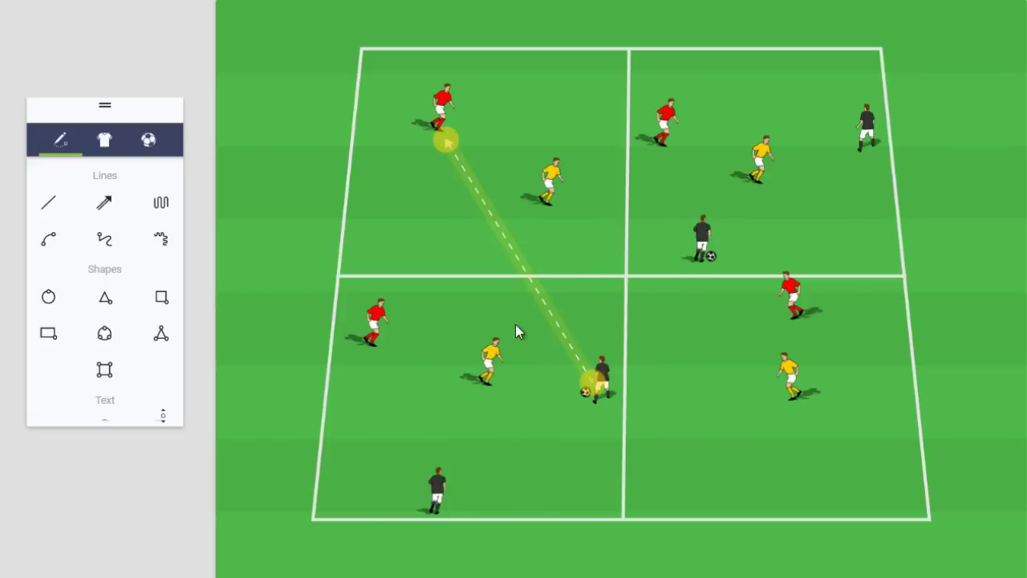
{"action": "left_click_drag", "start_coordinate": [577, 379], "coordinate": [580, 379]}
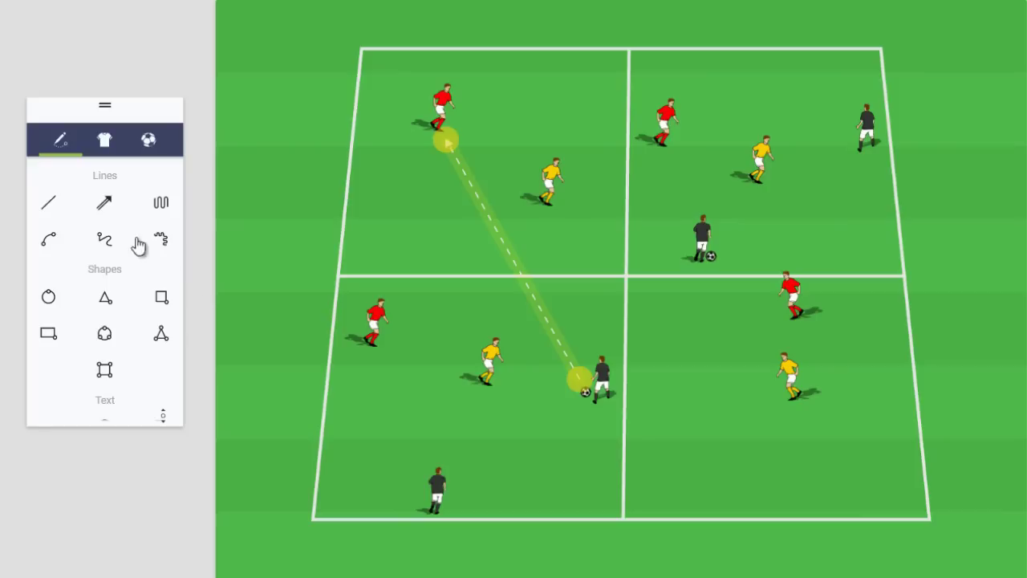
Draw solid run lines from the bottom and midline black players up into the top-left square
{"action": "left_click", "coordinate": [48, 202]}
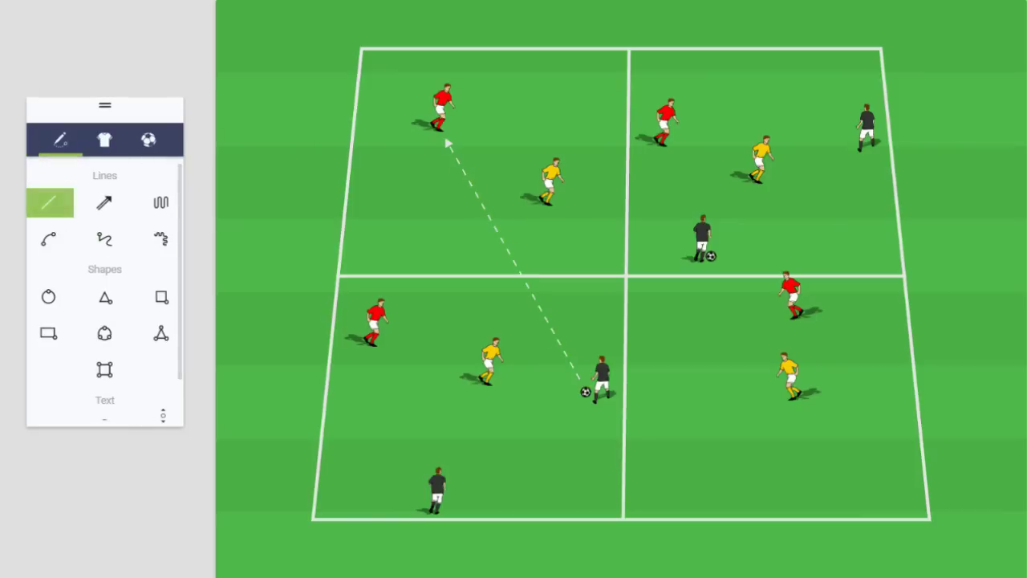
{"action": "left_click", "coordinate": [449, 476]}
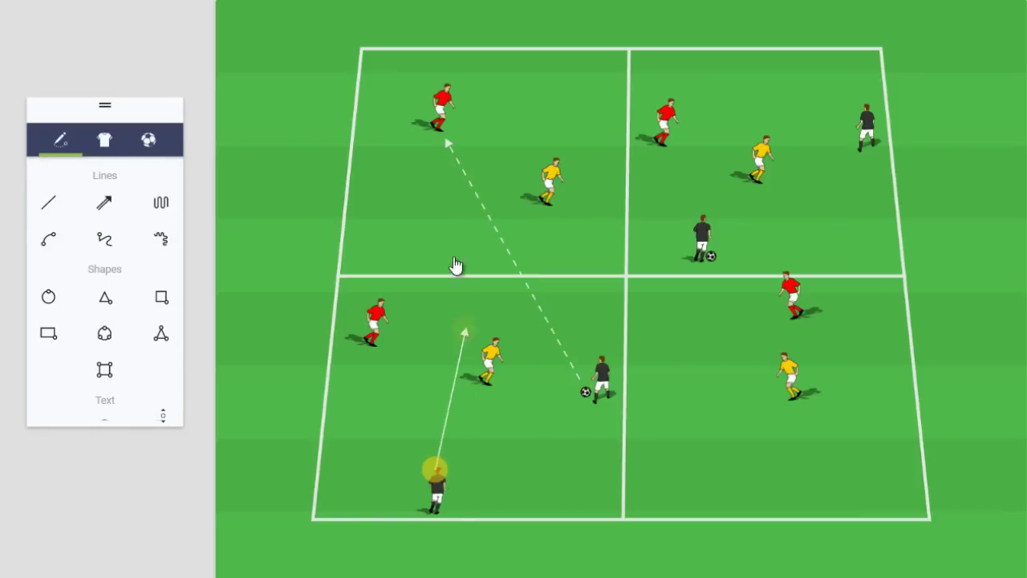
{"action": "left_click", "coordinate": [400, 218]}
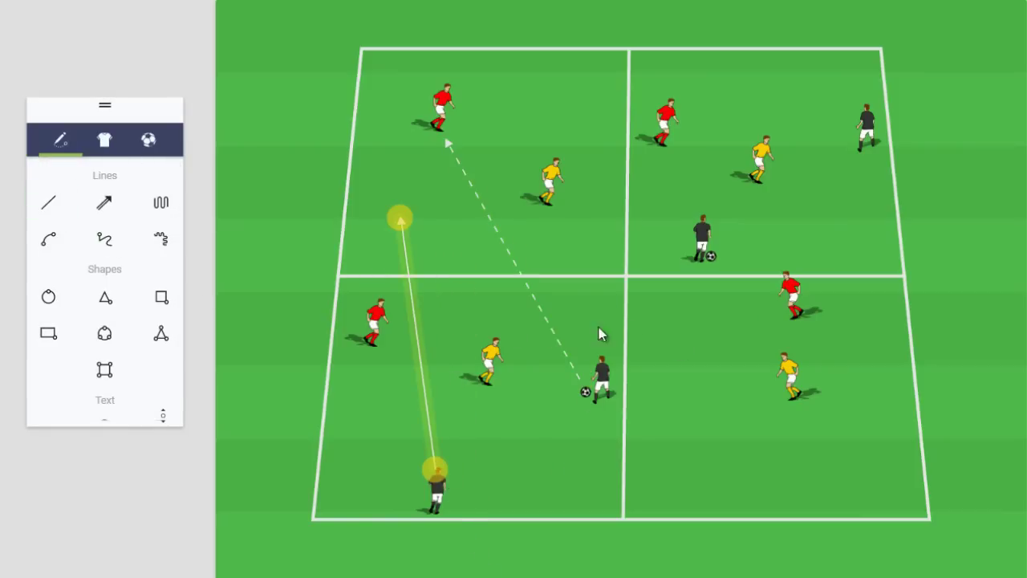
{"action": "left_click", "coordinate": [50, 205]}
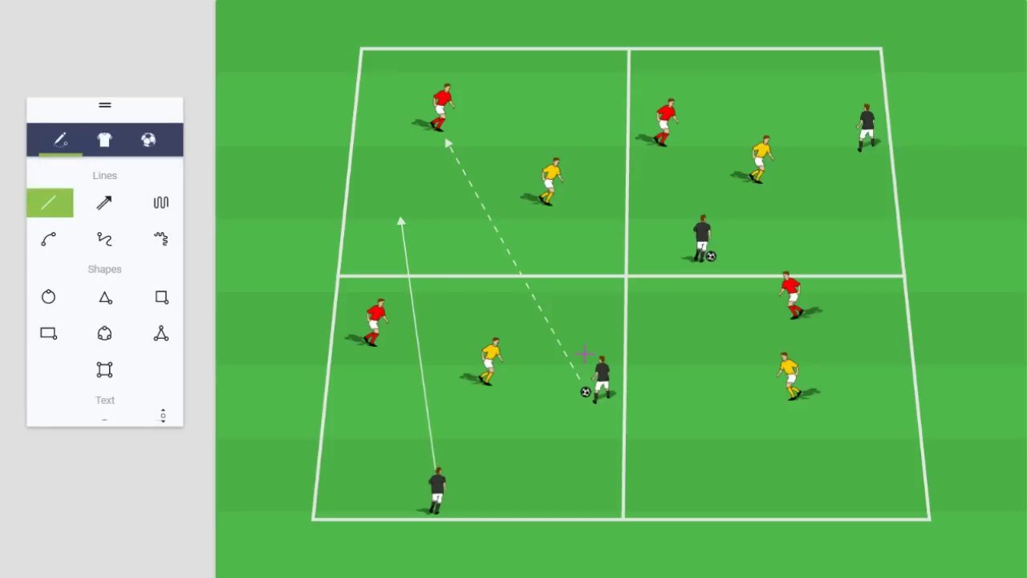
{"action": "left_click_drag", "start_coordinate": [577, 354], "coordinate": [608, 131]}
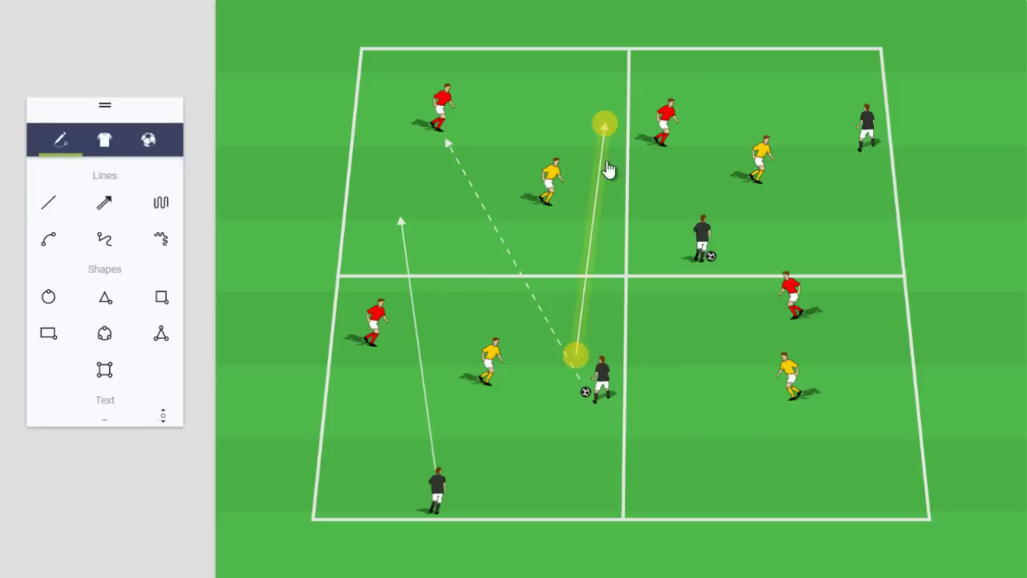
{"action": "left_click_drag", "start_coordinate": [574, 354], "coordinate": [590, 354]}
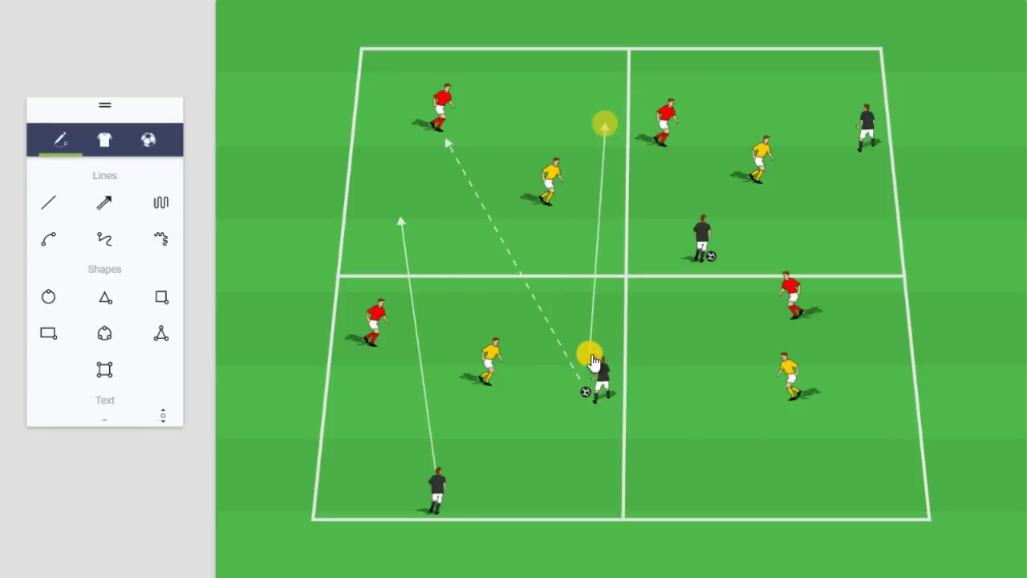
{"action": "left_click", "coordinate": [563, 437]}
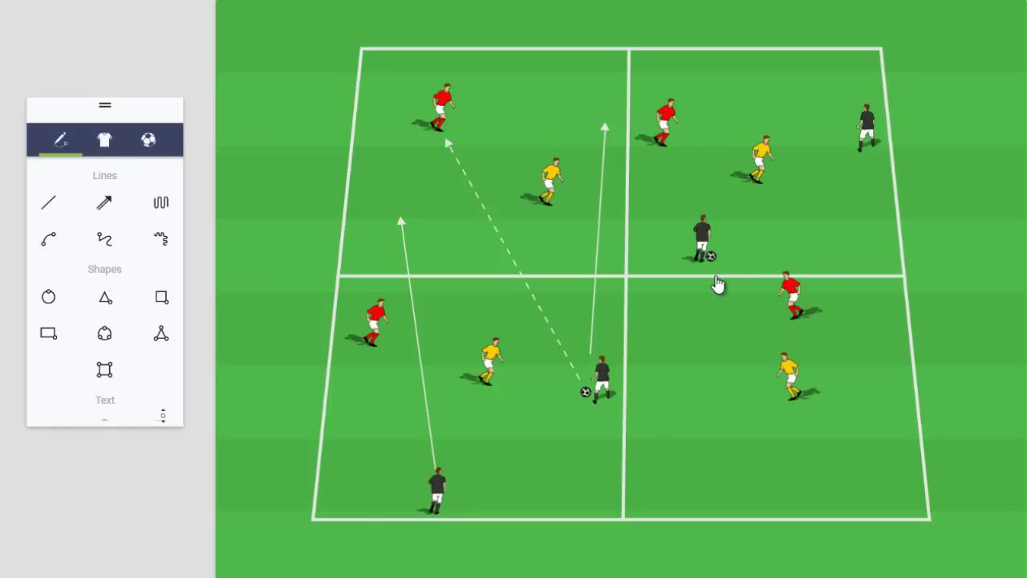
Move the lower-right red player toward the right edge with the ball, and bring the black players down
{"action": "left_click_drag", "start_coordinate": [715, 264], "coordinate": [677, 163]}
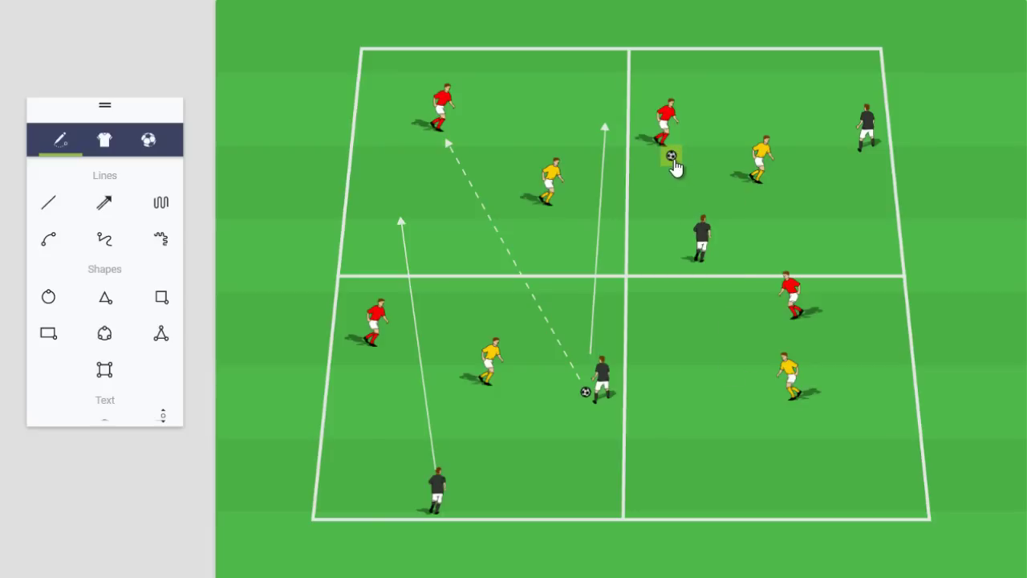
{"action": "left_click_drag", "start_coordinate": [819, 314], "coordinate": [895, 322]}
{"action": "left_click_drag", "start_coordinate": [676, 169], "coordinate": [871, 323]}
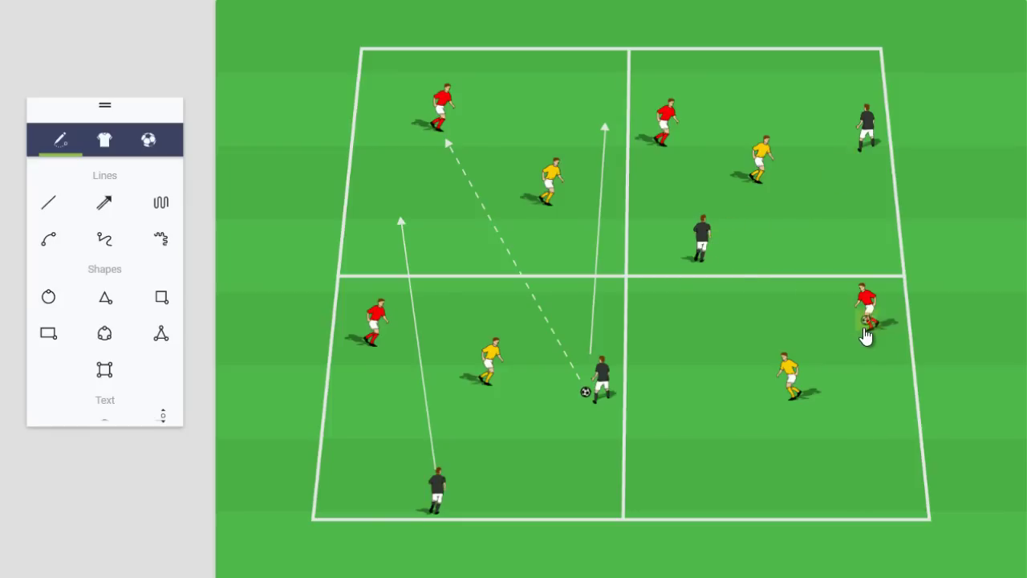
{"action": "left_click_drag", "start_coordinate": [692, 252], "coordinate": [711, 480]}
{"action": "left_click_drag", "start_coordinate": [867, 128], "coordinate": [686, 375]}
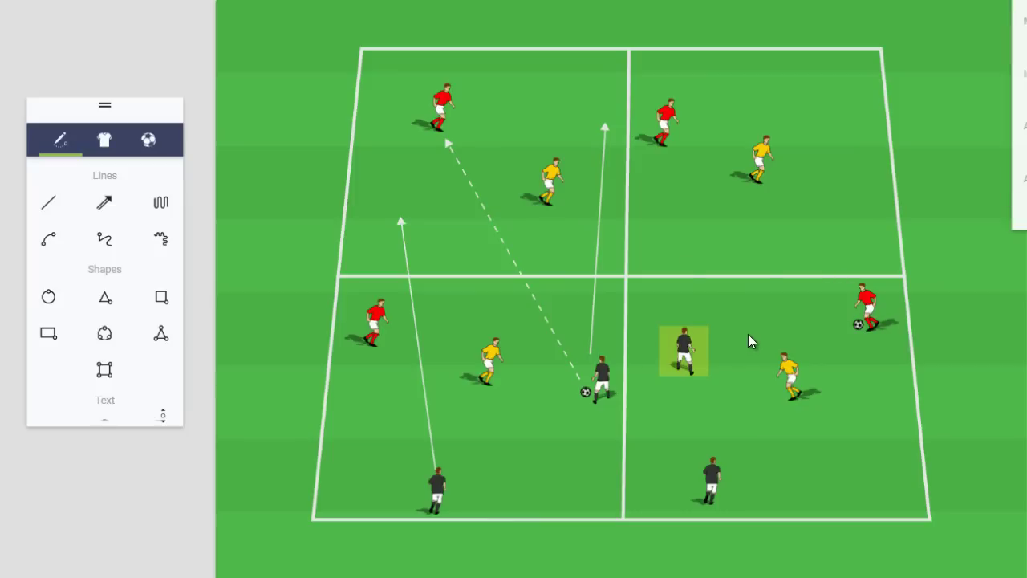
Reposition the black players in the lower-right square and shift the lower-right yellow player left
{"action": "left_click", "coordinate": [770, 353]}
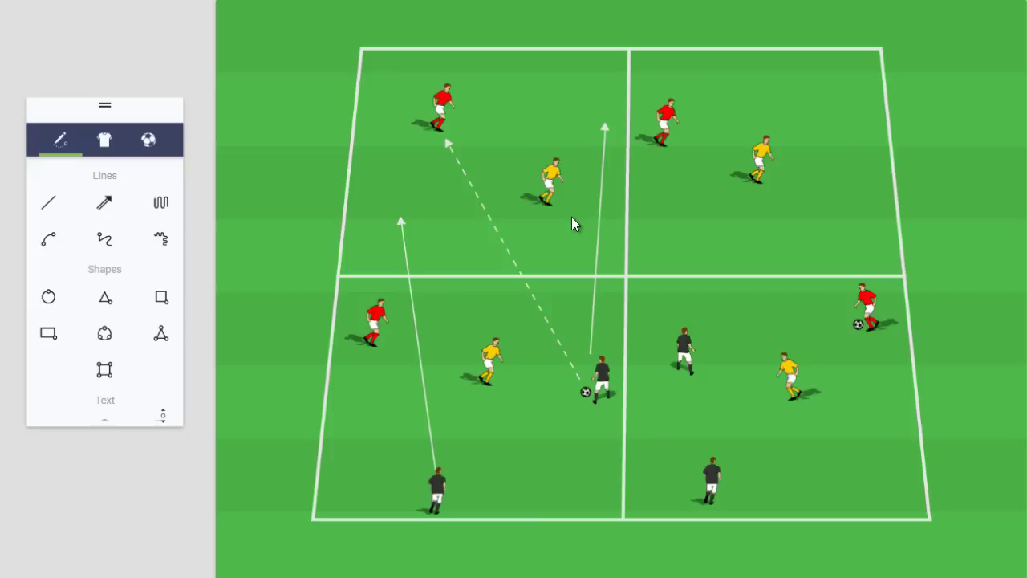
{"action": "left_click_drag", "start_coordinate": [729, 480], "coordinate": [899, 459]}
{"action": "left_click_drag", "start_coordinate": [682, 353], "coordinate": [709, 323]}
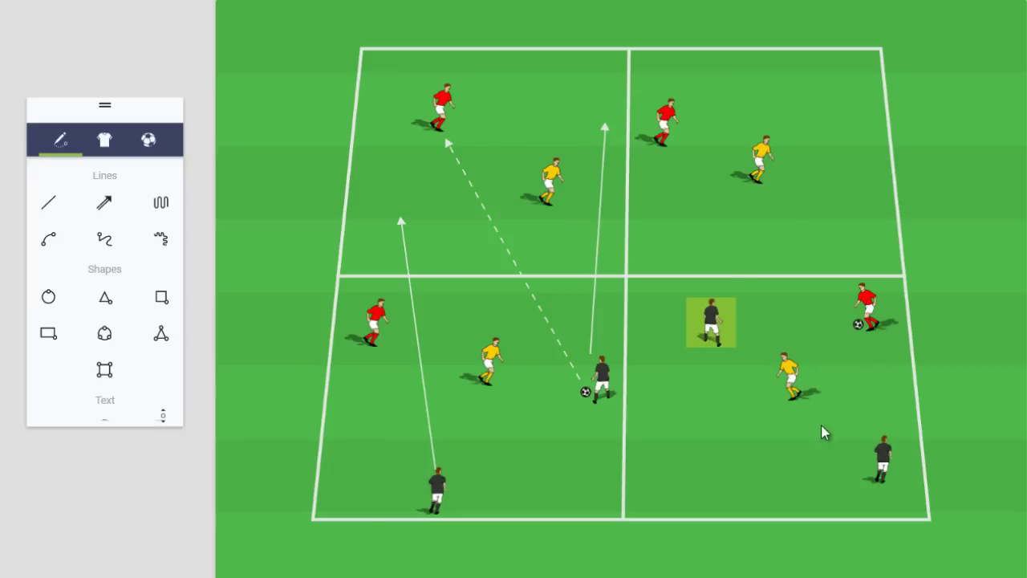
{"action": "left_click_drag", "start_coordinate": [881, 462], "coordinate": [873, 474]}
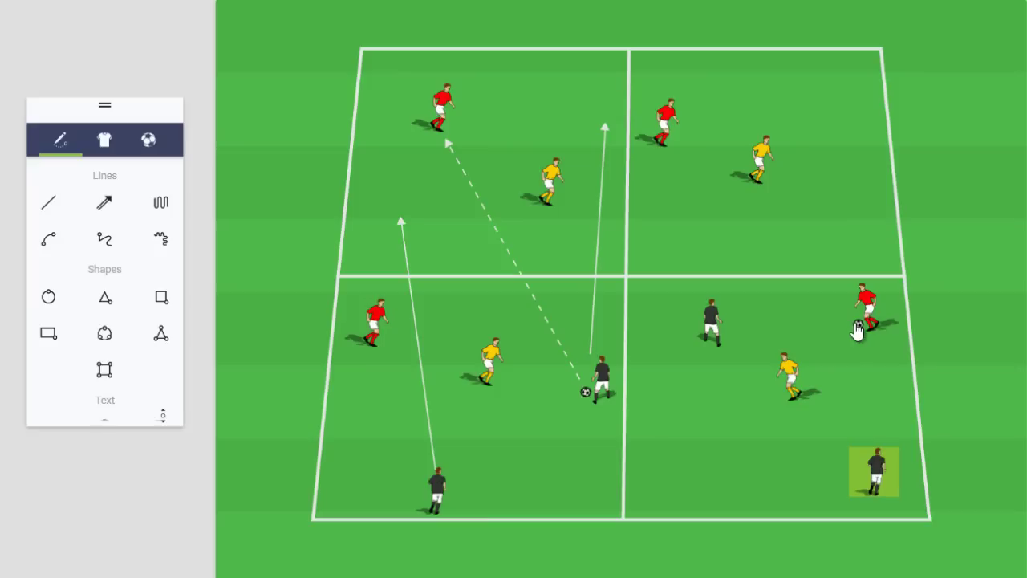
{"action": "left_click_drag", "start_coordinate": [797, 381], "coordinate": [763, 384]}
Rearrange the top-right square: ball at the red player's feet, black players along the right side
{"action": "left_click_drag", "start_coordinate": [858, 324], "coordinate": [675, 151]}
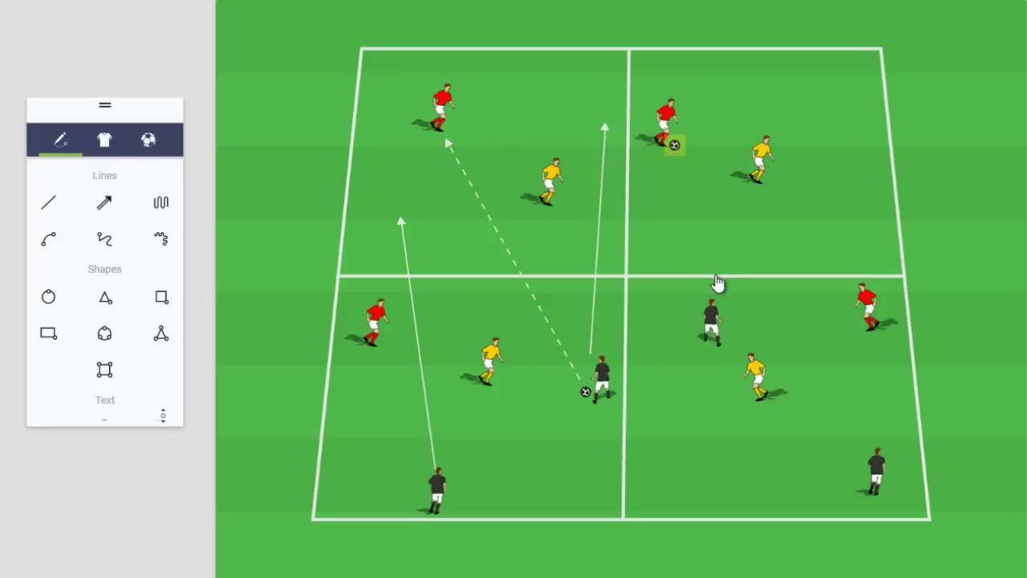
{"action": "left_click_drag", "start_coordinate": [876, 472], "coordinate": [844, 271]}
{"action": "left_click_drag", "start_coordinate": [753, 254], "coordinate": [682, 236]}
{"action": "left_click_drag", "start_coordinate": [714, 325], "coordinate": [850, 91]}
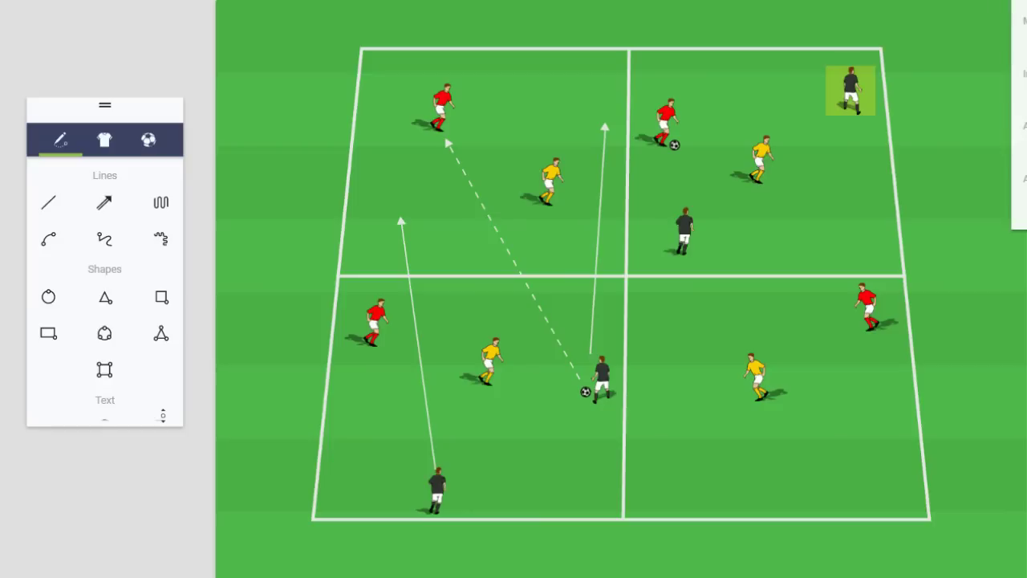
{"action": "left_click_drag", "start_coordinate": [841, 97], "coordinate": [834, 227]}
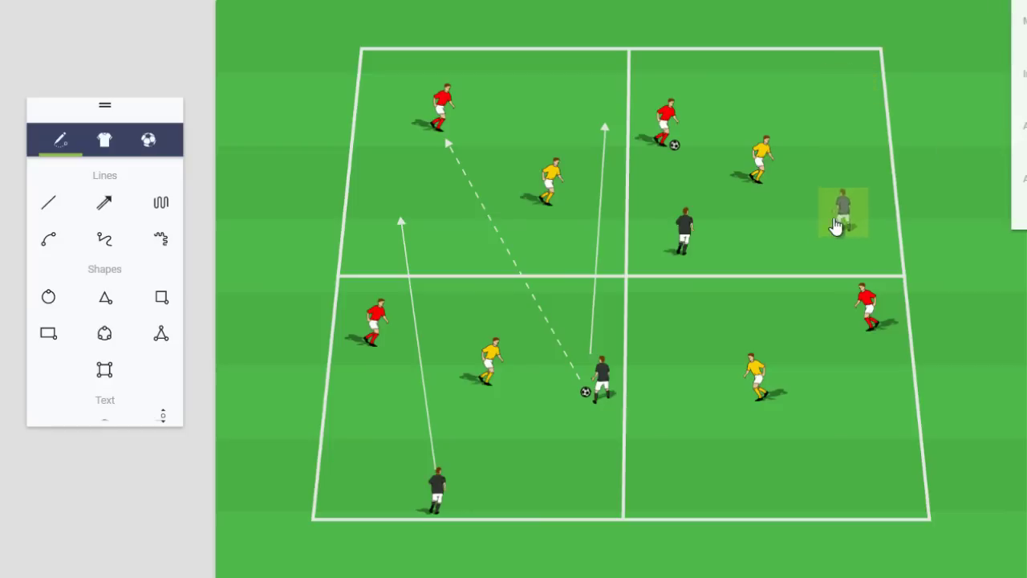
{"action": "left_click_drag", "start_coordinate": [673, 120], "coordinate": [713, 96]}
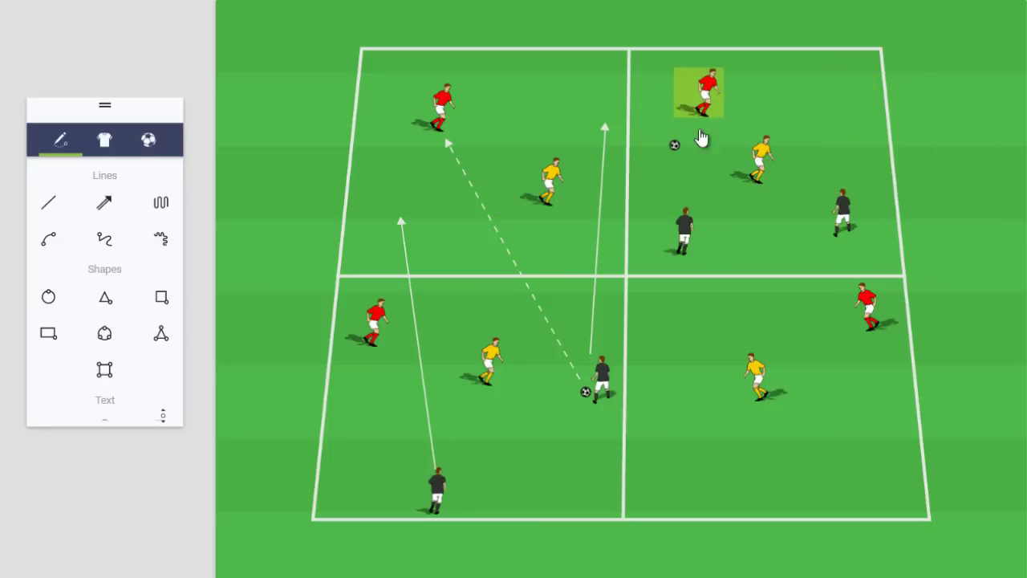
{"action": "left_click_drag", "start_coordinate": [688, 144], "coordinate": [727, 126]}
{"action": "left_click_drag", "start_coordinate": [682, 218], "coordinate": [668, 219]}
{"action": "left_click_drag", "start_coordinate": [848, 220], "coordinate": [856, 122]}
{"action": "left_click", "coordinate": [791, 232]}
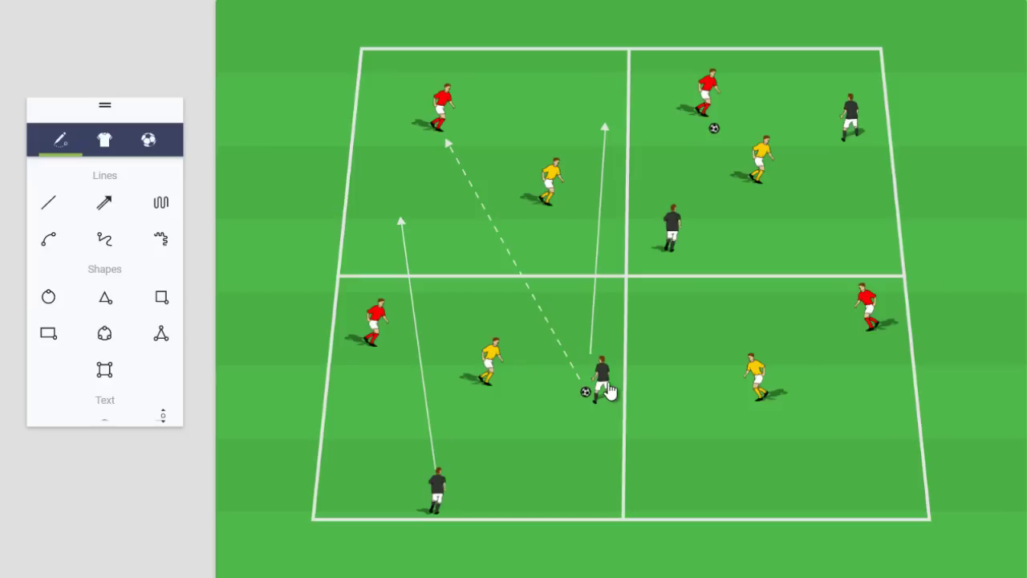
Move the ball to a black player's feet and adjust the top-right black and red players
{"action": "left_click", "coordinate": [714, 129]}
{"action": "left_click_drag", "start_coordinate": [713, 141], "coordinate": [845, 342]}
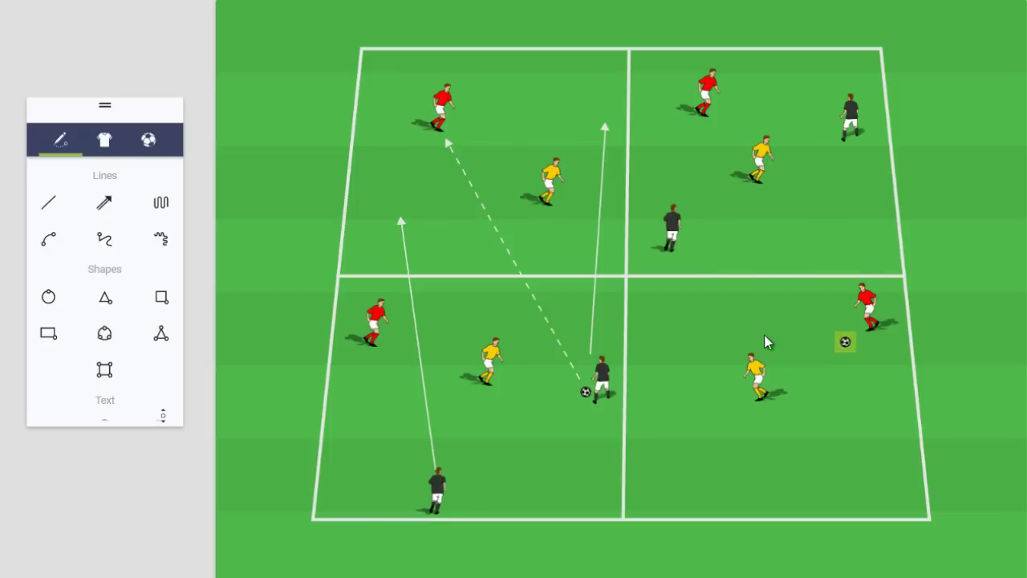
{"action": "left_click_drag", "start_coordinate": [703, 278], "coordinate": [683, 250]}
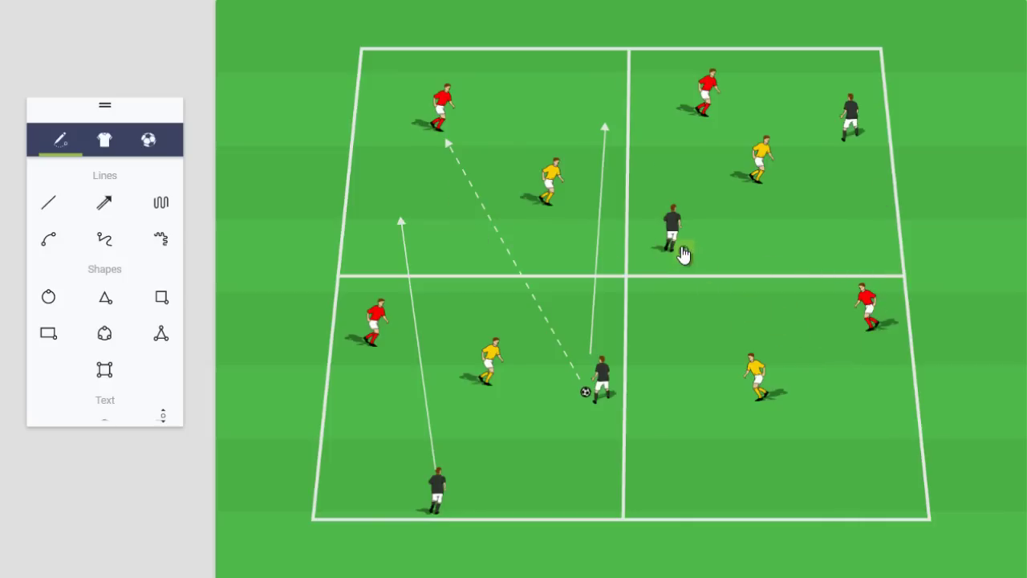
{"action": "left_click_drag", "start_coordinate": [855, 129], "coordinate": [883, 190]}
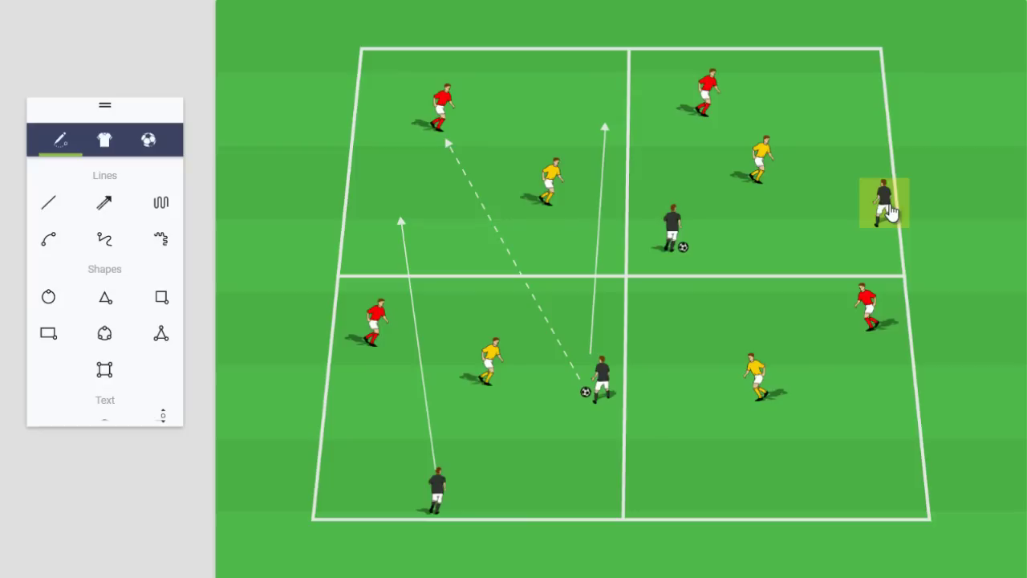
{"action": "left_click_drag", "start_coordinate": [707, 101], "coordinate": [696, 92]}
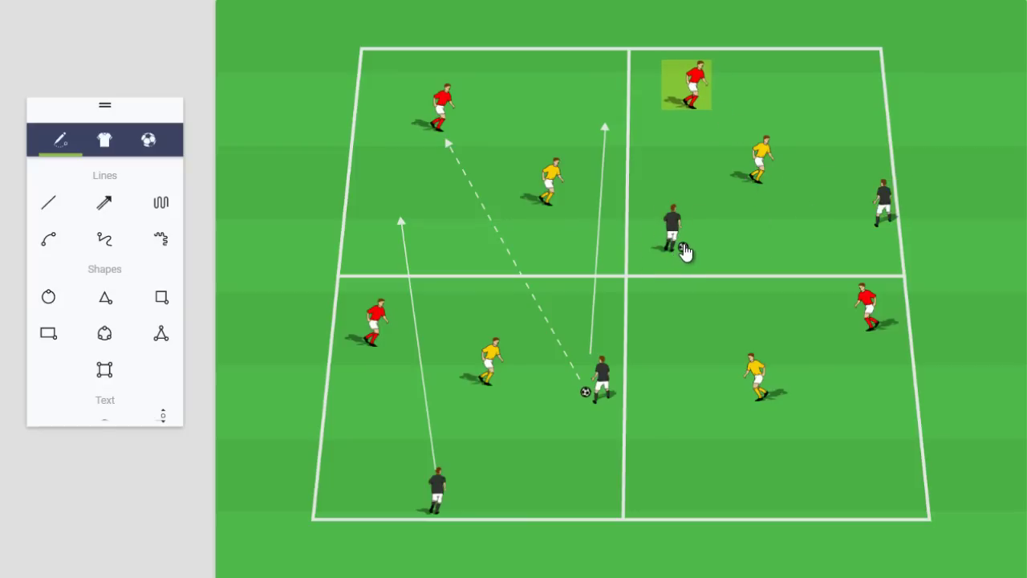
Move the lower-right red player down-left and the yellow players to both bottom corners
{"action": "left_click_drag", "start_coordinate": [873, 317], "coordinate": [824, 470]}
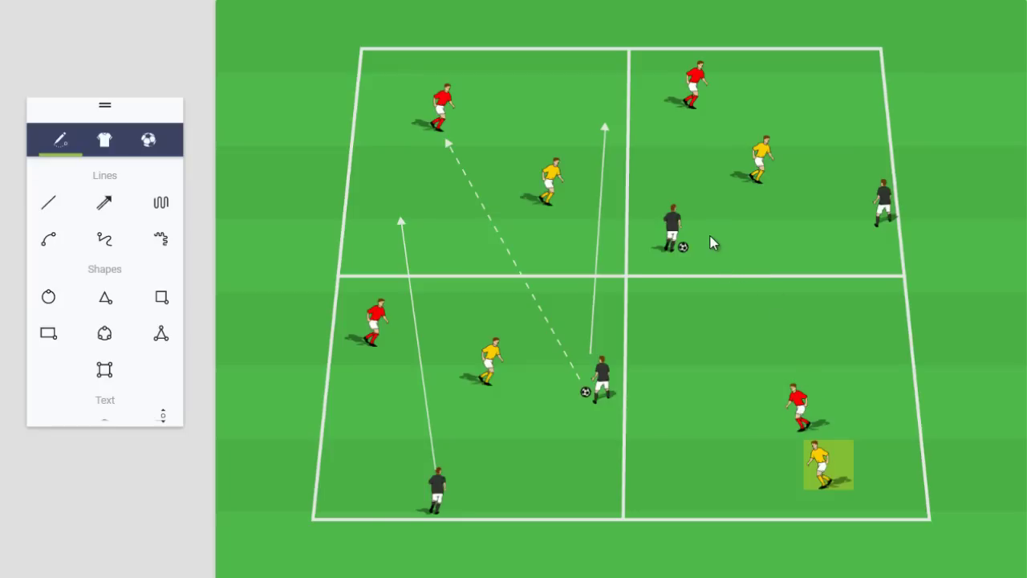
{"action": "left_click_drag", "start_coordinate": [818, 486], "coordinate": [931, 521]}
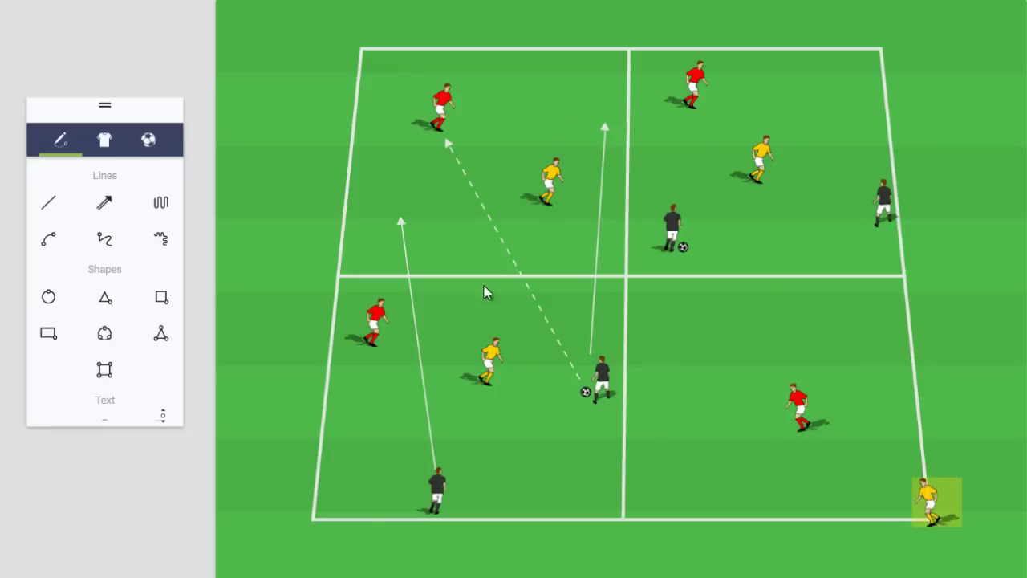
{"action": "left_click_drag", "start_coordinate": [486, 367], "coordinate": [317, 509]}
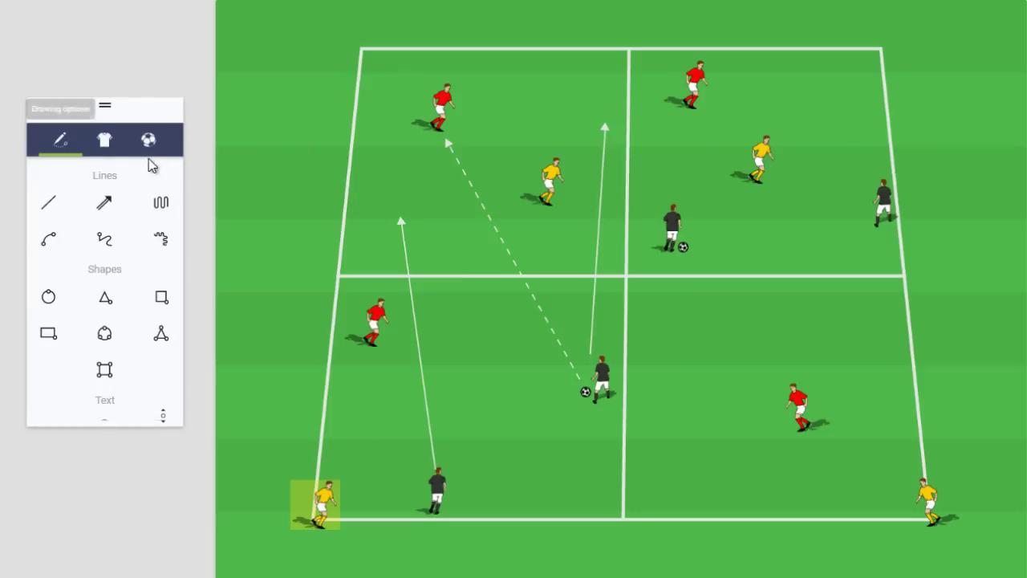
Pick the flat cone from the equipment pylons and place one at the bottom-left corner
{"action": "left_click", "coordinate": [107, 146]}
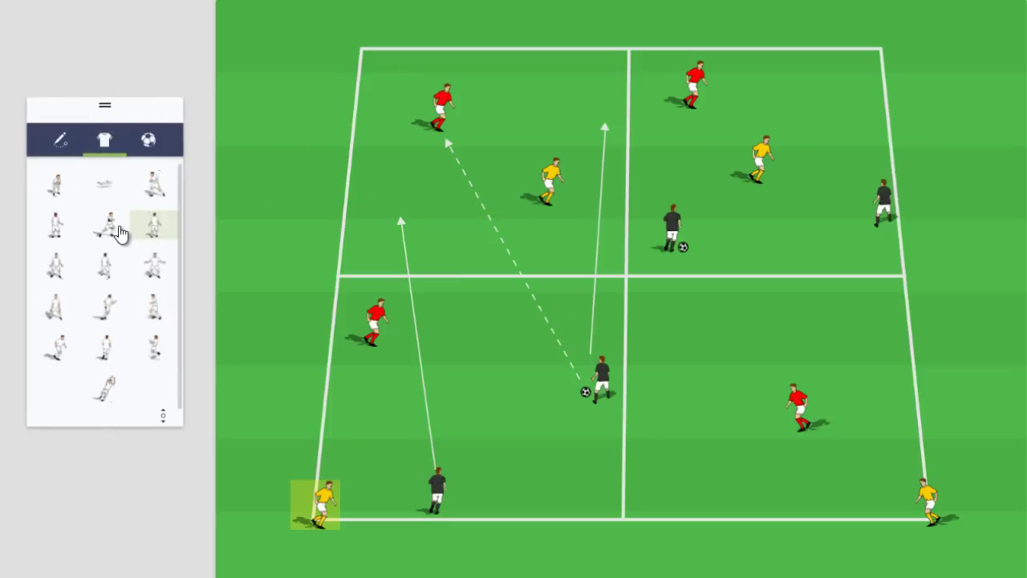
{"action": "left_click", "coordinate": [145, 147]}
{"action": "scroll", "coordinate": [138, 282], "scroll_direction": "down", "scroll_amount": 3}
{"action": "scroll", "coordinate": [138, 282], "scroll_direction": "up", "scroll_amount": 3}
{"action": "scroll", "coordinate": [141, 281], "scroll_direction": "down", "scroll_amount": 5}
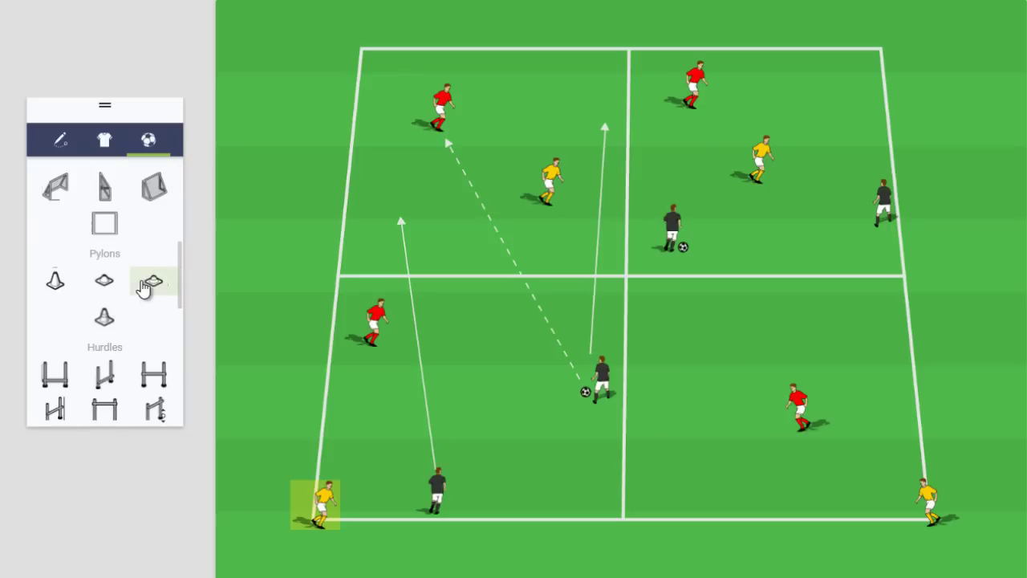
{"action": "left_click", "coordinate": [105, 287]}
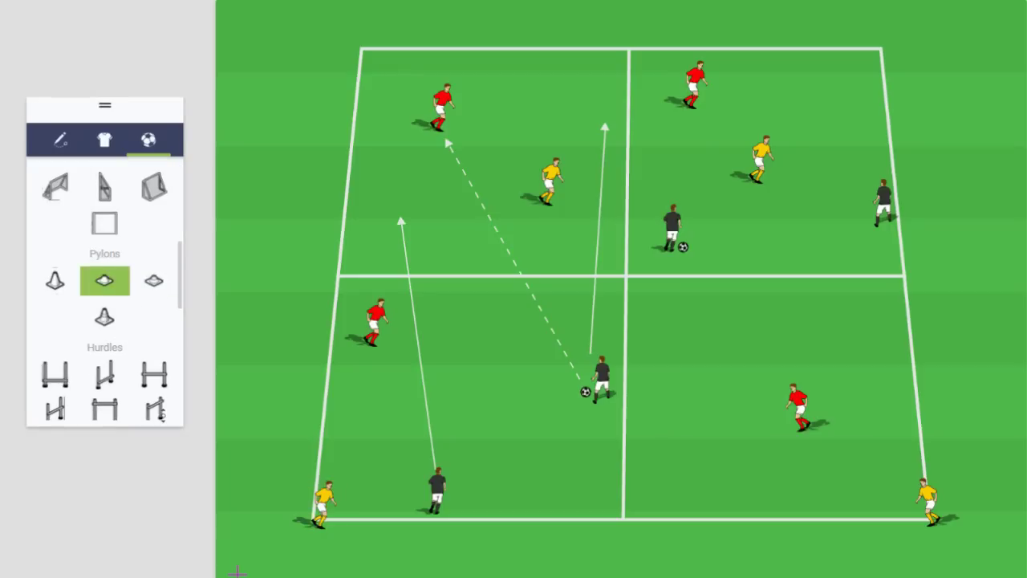
{"action": "left_click", "coordinate": [295, 533]}
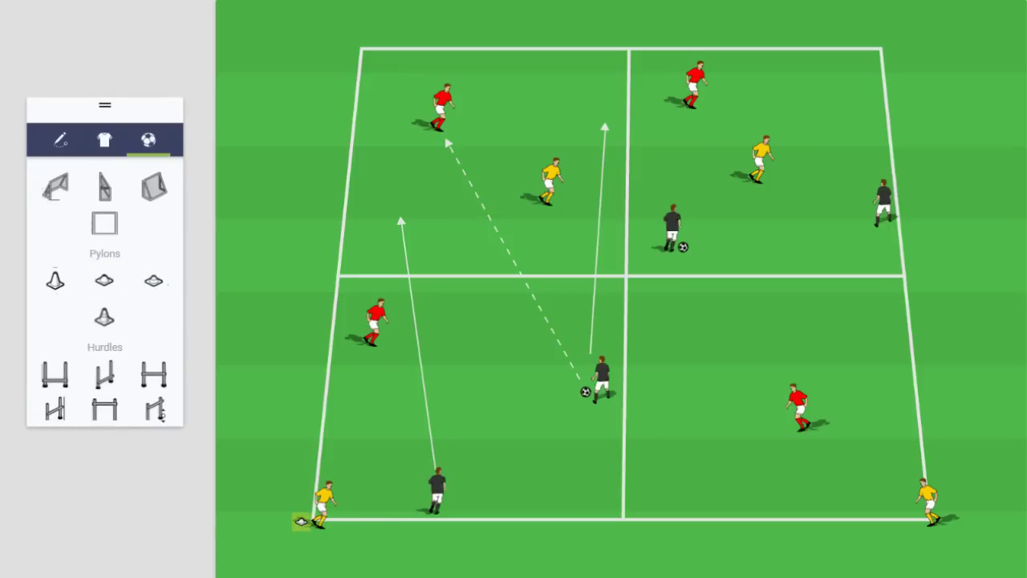
Place flat cones at the bottom-right, top-right and top-left corners
{"action": "left_click", "coordinate": [105, 283]}
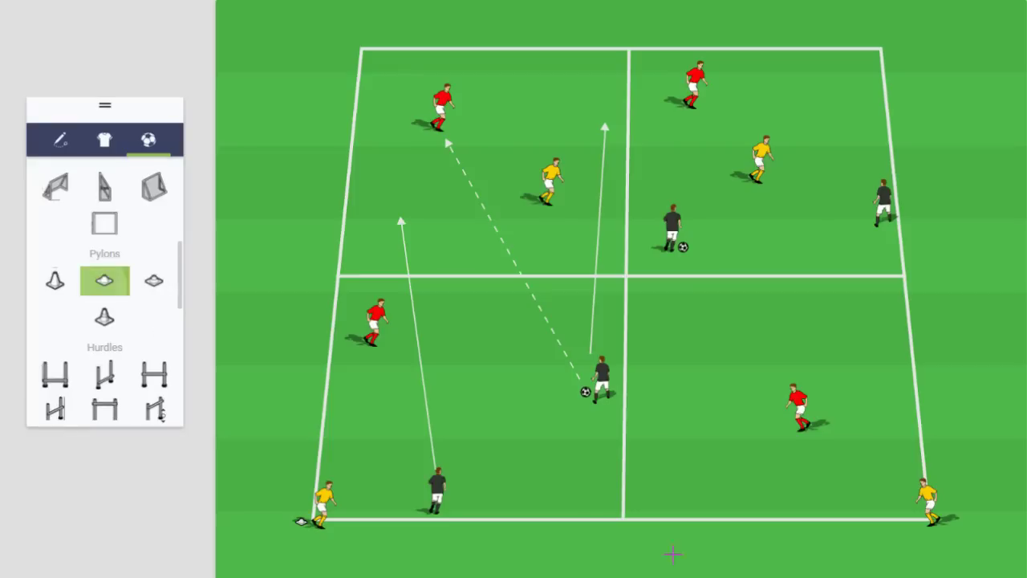
{"action": "left_click", "coordinate": [943, 536]}
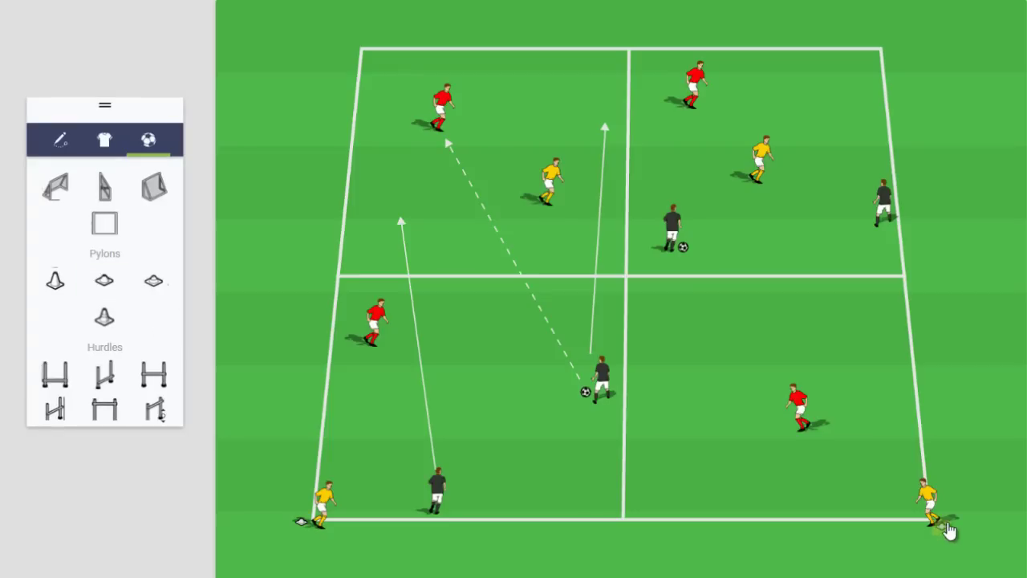
{"action": "left_click", "coordinate": [981, 503]}
{"action": "left_click", "coordinate": [104, 281]}
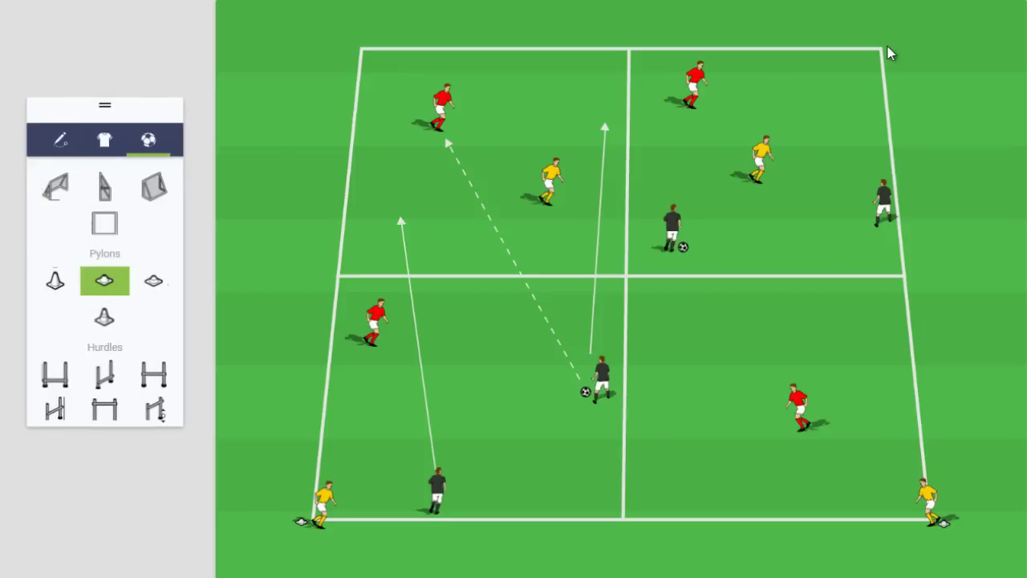
{"action": "left_click", "coordinate": [888, 53]}
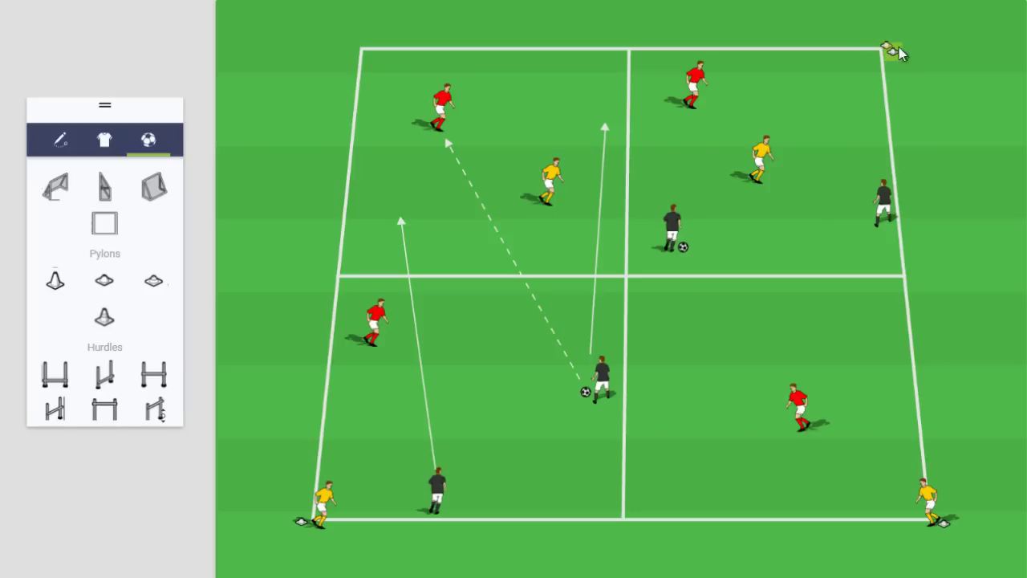
{"action": "left_click", "coordinate": [364, 48]}
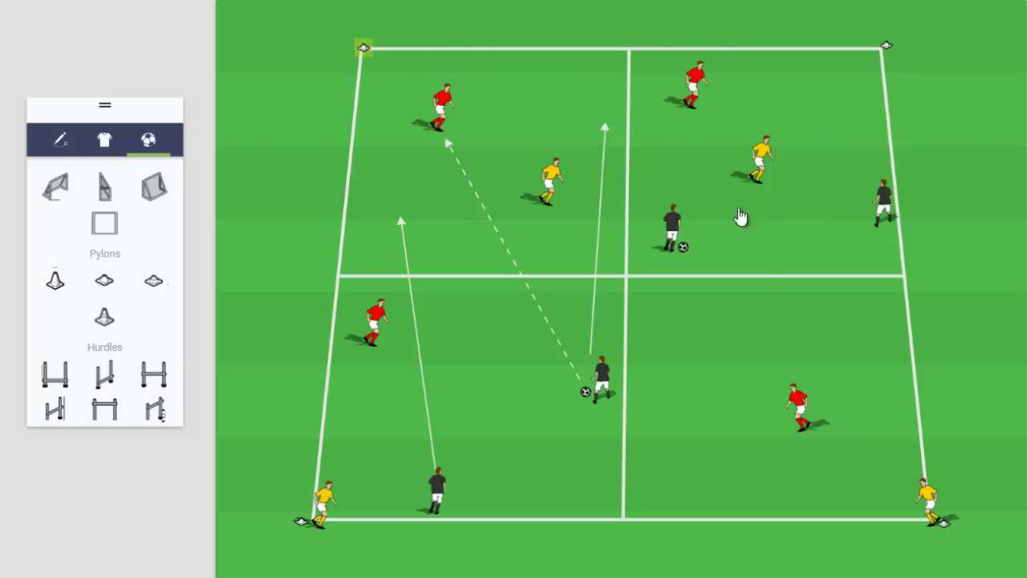
Gather the red player with the ball, a yellow player and two black players in the bottom-right quarter
{"action": "left_click_drag", "start_coordinate": [800, 421], "coordinate": [767, 374]}
{"action": "left_click_drag", "start_coordinate": [682, 247], "coordinate": [755, 377]}
{"action": "left_click_drag", "start_coordinate": [923, 491], "coordinate": [833, 408]}
{"action": "left_click_drag", "start_coordinate": [891, 199], "coordinate": [887, 344]}
{"action": "left_click", "coordinate": [672, 237]}
{"action": "left_click_drag", "start_coordinate": [672, 239], "coordinate": [644, 479]}
{"action": "left_click", "coordinate": [746, 468]}
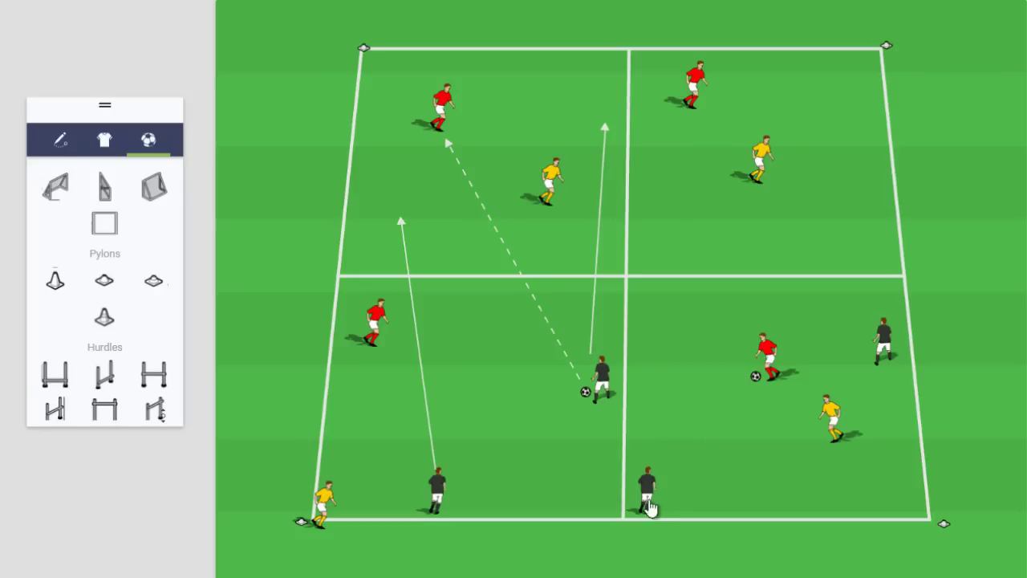
Shift the bottom-right yellow player left and settle the top-right yellow player just off the corner cone
{"action": "left_click", "coordinate": [605, 377]}
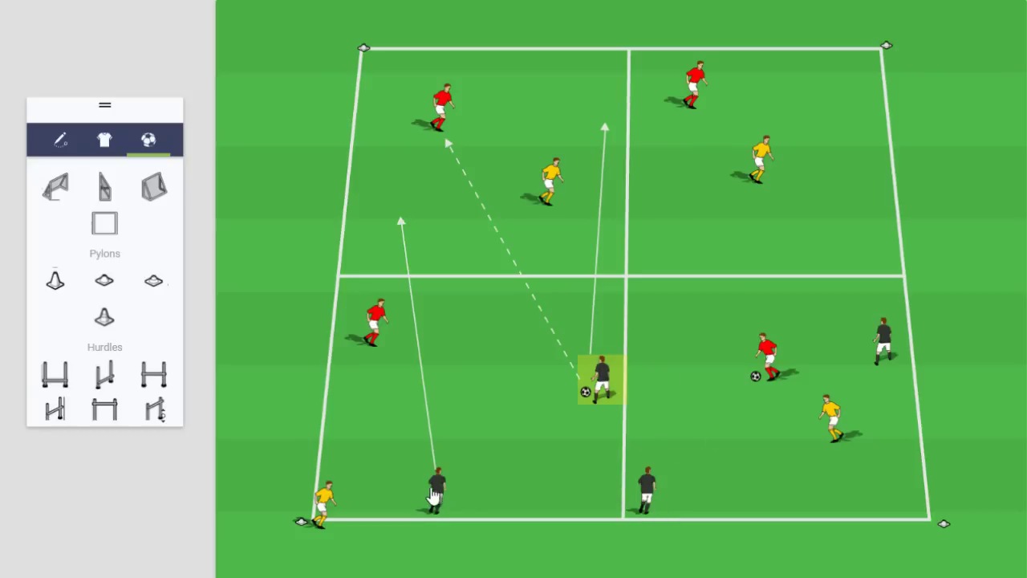
{"action": "left_click", "coordinate": [436, 489]}
{"action": "left_click", "coordinate": [604, 377]}
{"action": "left_click", "coordinate": [436, 489]}
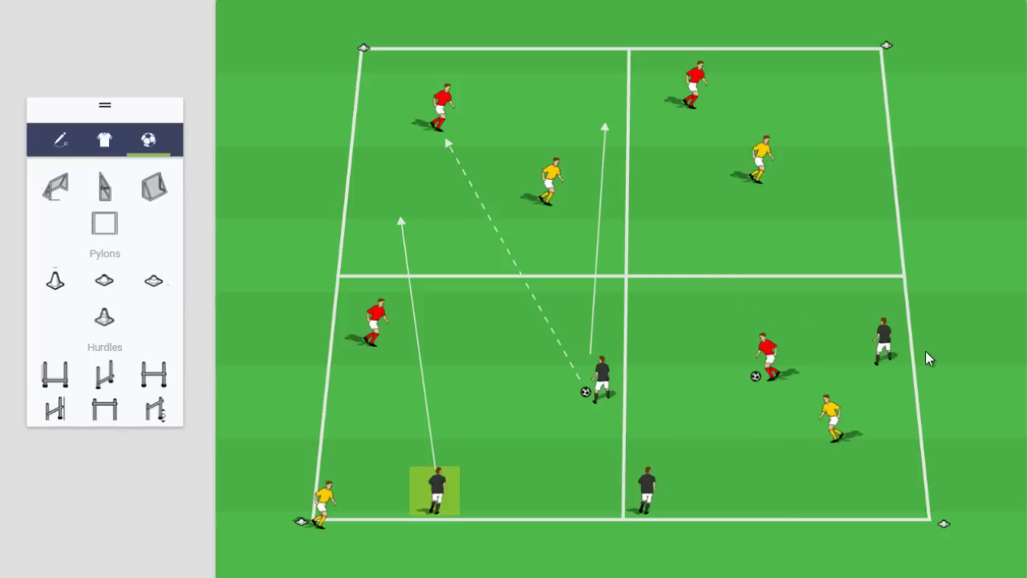
{"action": "left_click_drag", "start_coordinate": [839, 427], "coordinate": [813, 423]}
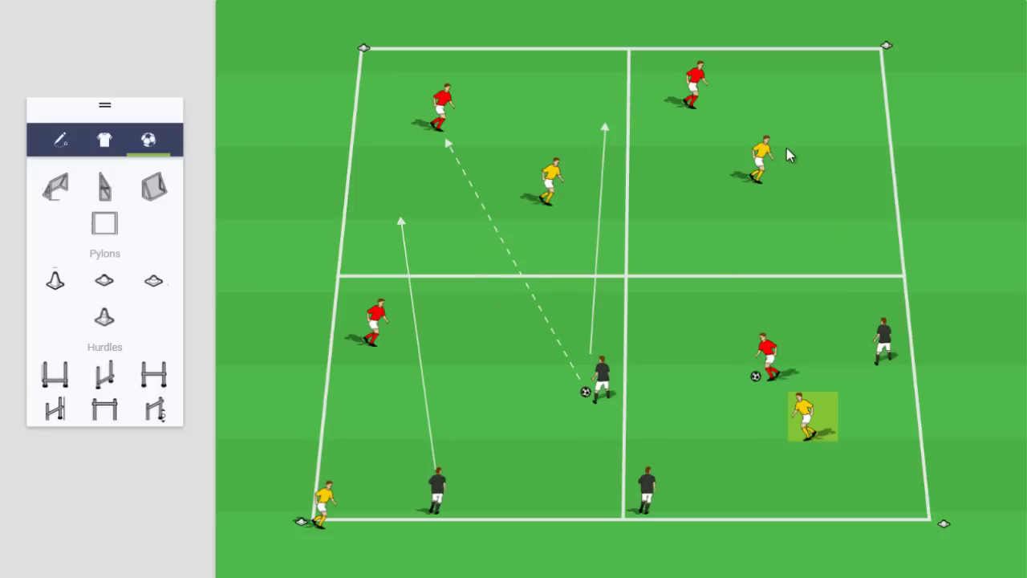
{"action": "left_click_drag", "start_coordinate": [762, 164], "coordinate": [890, 30]}
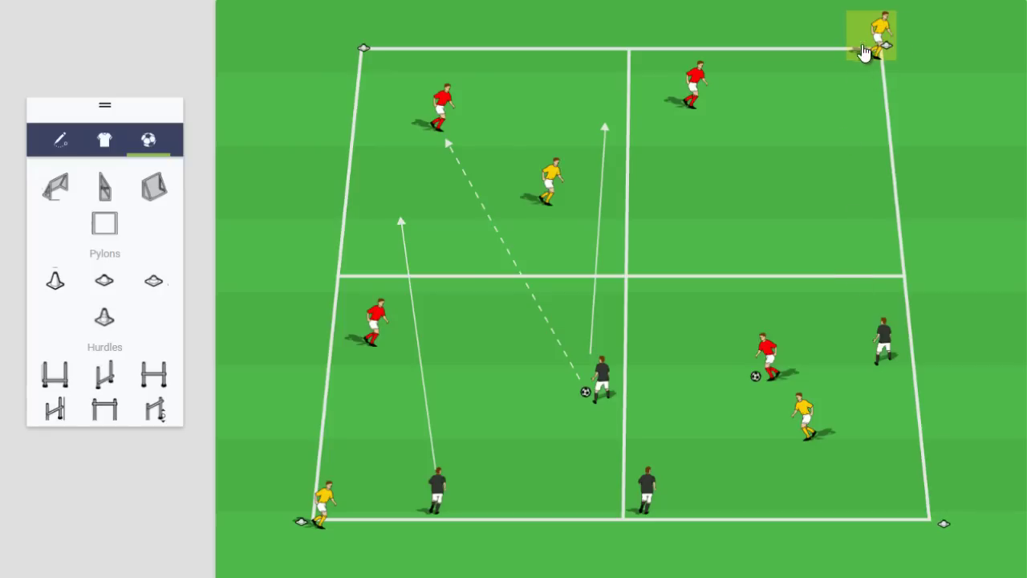
{"action": "left_click_drag", "start_coordinate": [878, 32], "coordinate": [744, 207]}
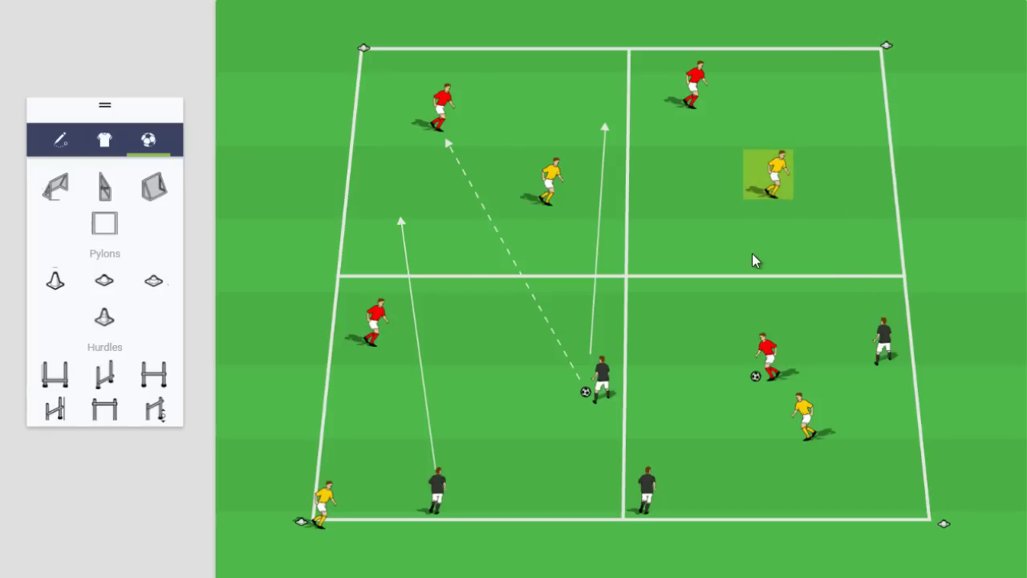
Put the top-right red player with the ball near the halfway line and raise the right-hand black player
{"action": "left_click_drag", "start_coordinate": [700, 81], "coordinate": [678, 216]}
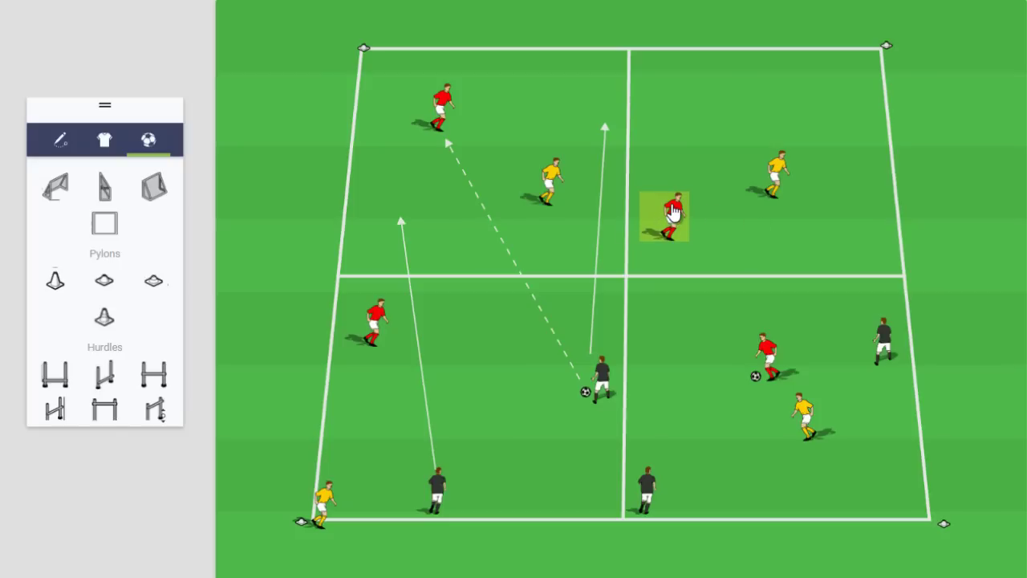
{"action": "left_click_drag", "start_coordinate": [678, 229], "coordinate": [813, 168]}
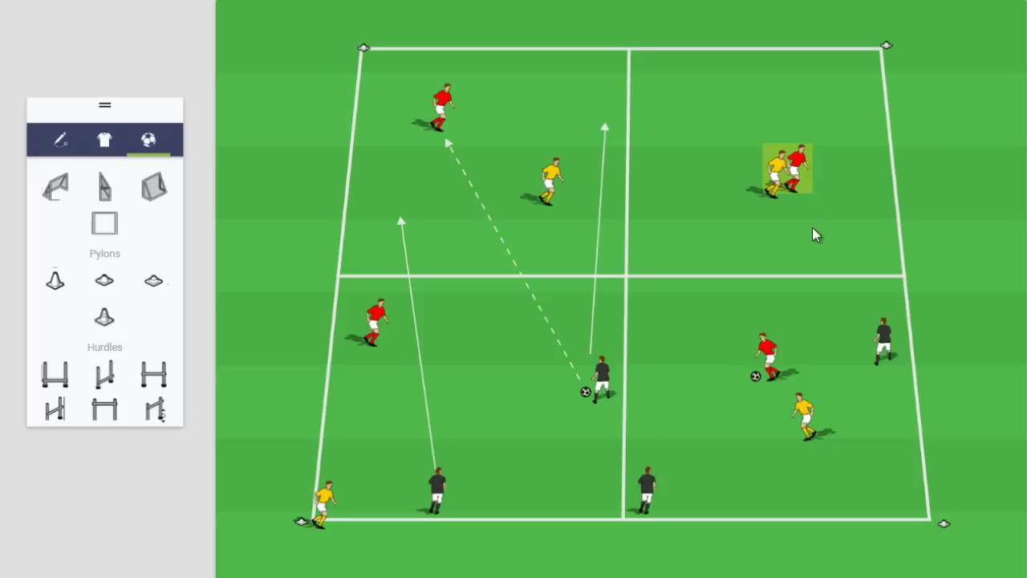
{"action": "left_click_drag", "start_coordinate": [755, 376], "coordinate": [654, 498]}
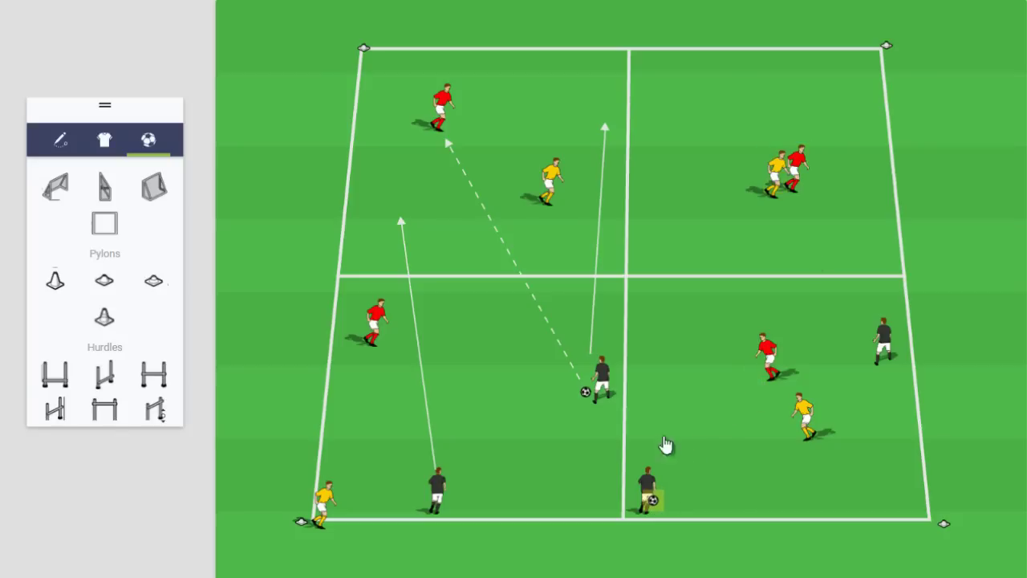
{"action": "left_click_drag", "start_coordinate": [797, 173], "coordinate": [652, 228]}
{"action": "left_click_drag", "start_coordinate": [655, 506], "coordinate": [678, 253]}
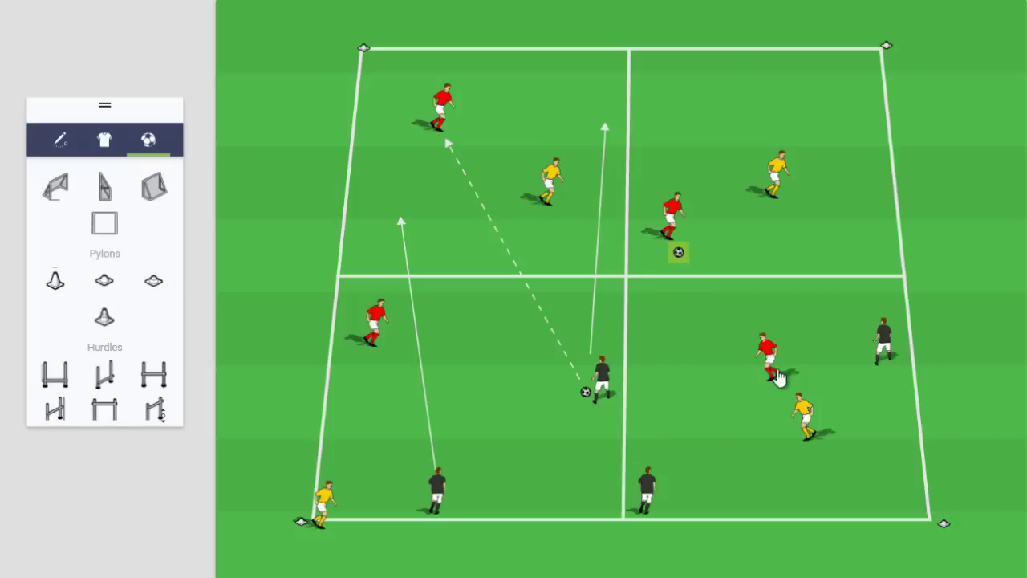
{"action": "left_click_drag", "start_coordinate": [890, 343], "coordinate": [880, 222]}
{"action": "mouse_move", "coordinate": [646, 497]}
{"action": "left_mouse_down"}
{"action": "mouse_move", "coordinate": [658, 142]}
{"action": "mouse_move", "coordinate": [681, 255]}
{"action": "mouse_move", "coordinate": [658, 486]}
{"action": "left_mouse_up"}
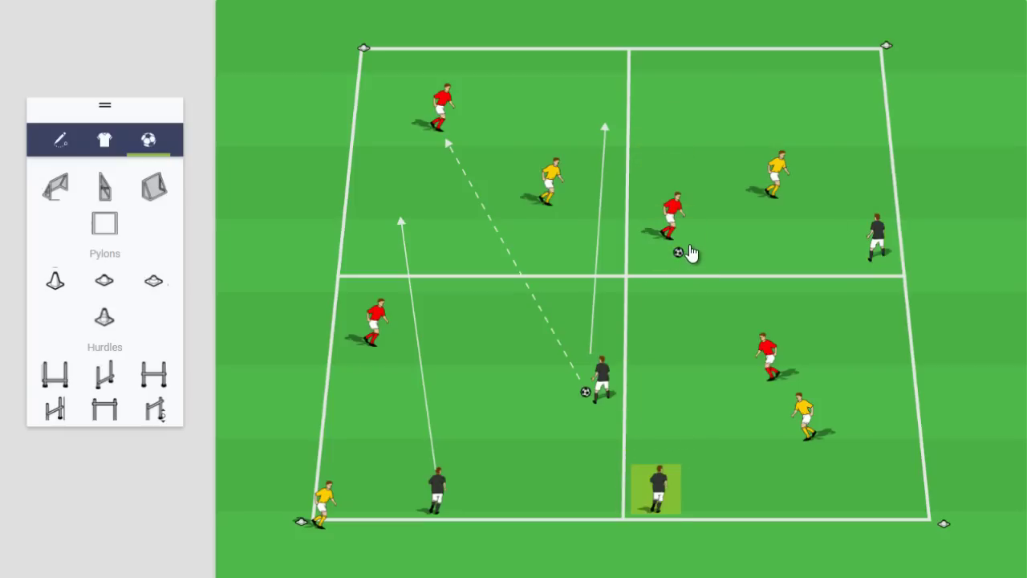